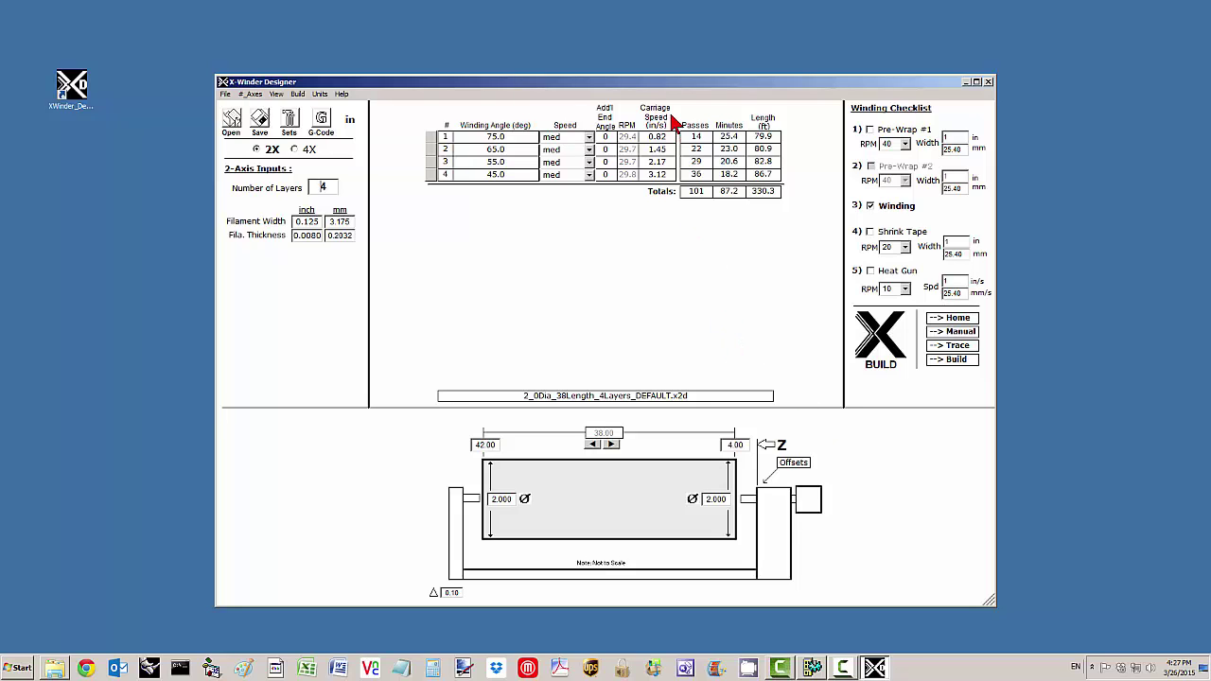
pyautogui.moveTo(673, 86); pyautogui.dragTo(671, 79)
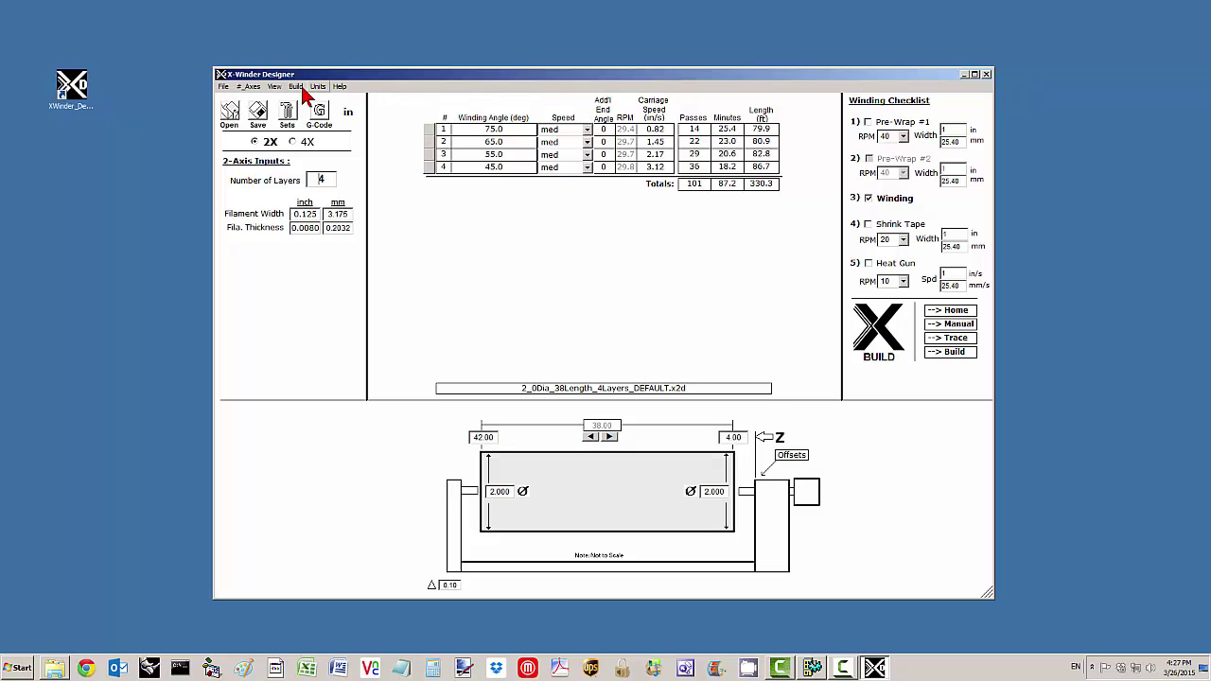
pyautogui.click(224, 86)
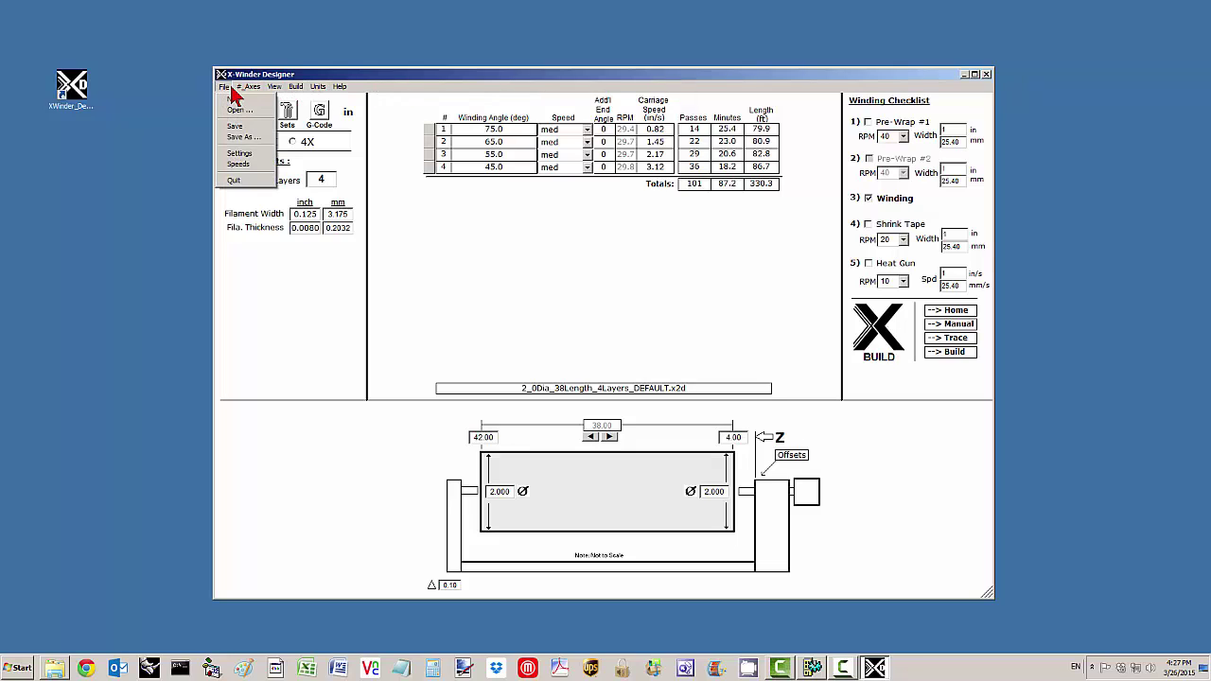
pyautogui.click(319, 87)
pyautogui.click(341, 87)
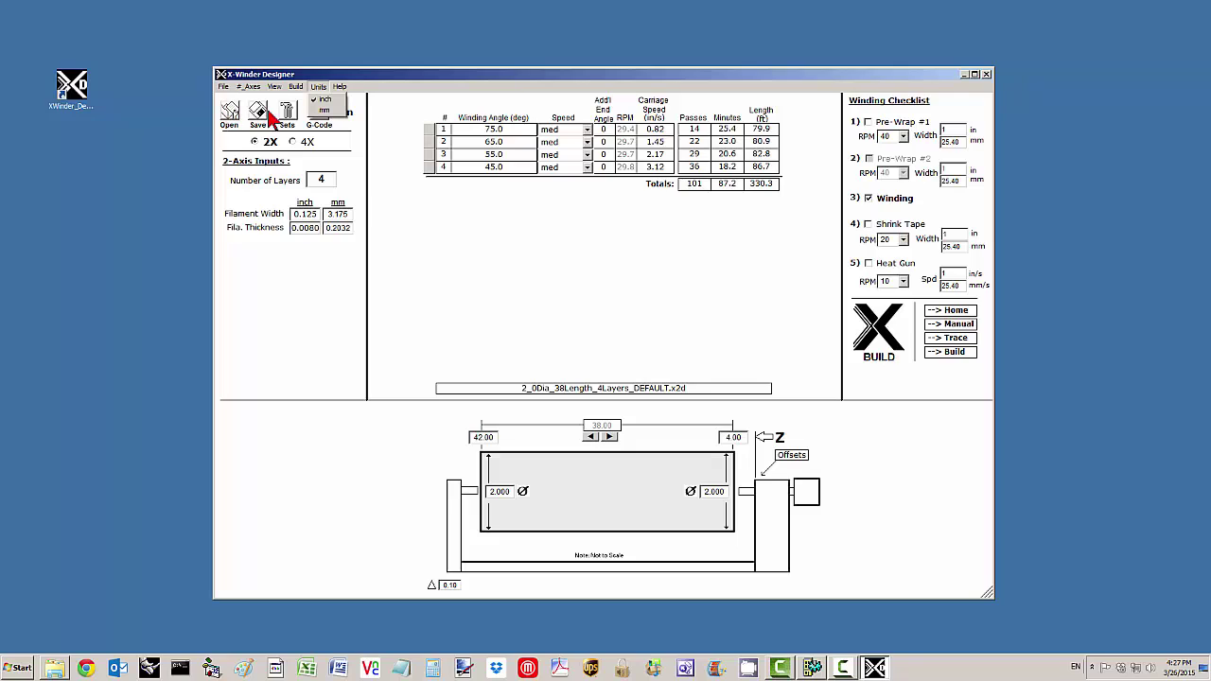
pyautogui.click(378, 180)
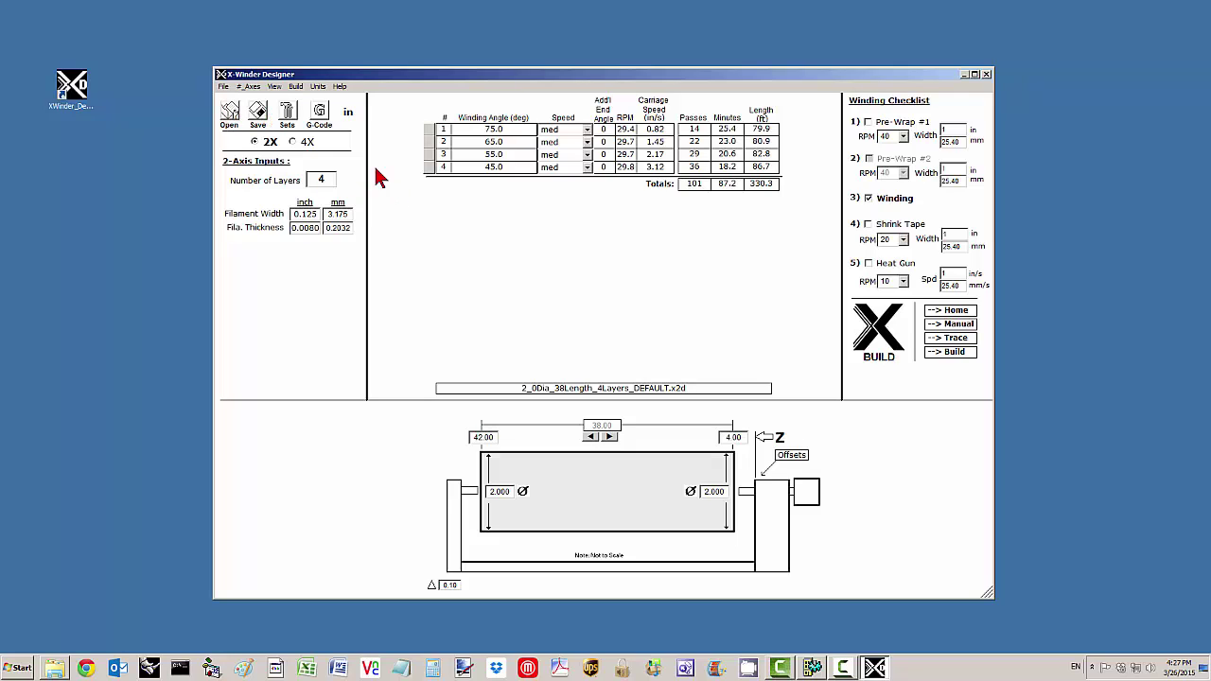
# - Switch the design to the 4-axis inputs and return to the 2-axis inputs
pyautogui.click(295, 142)
pyautogui.click(270, 143)
pyautogui.click(306, 147)
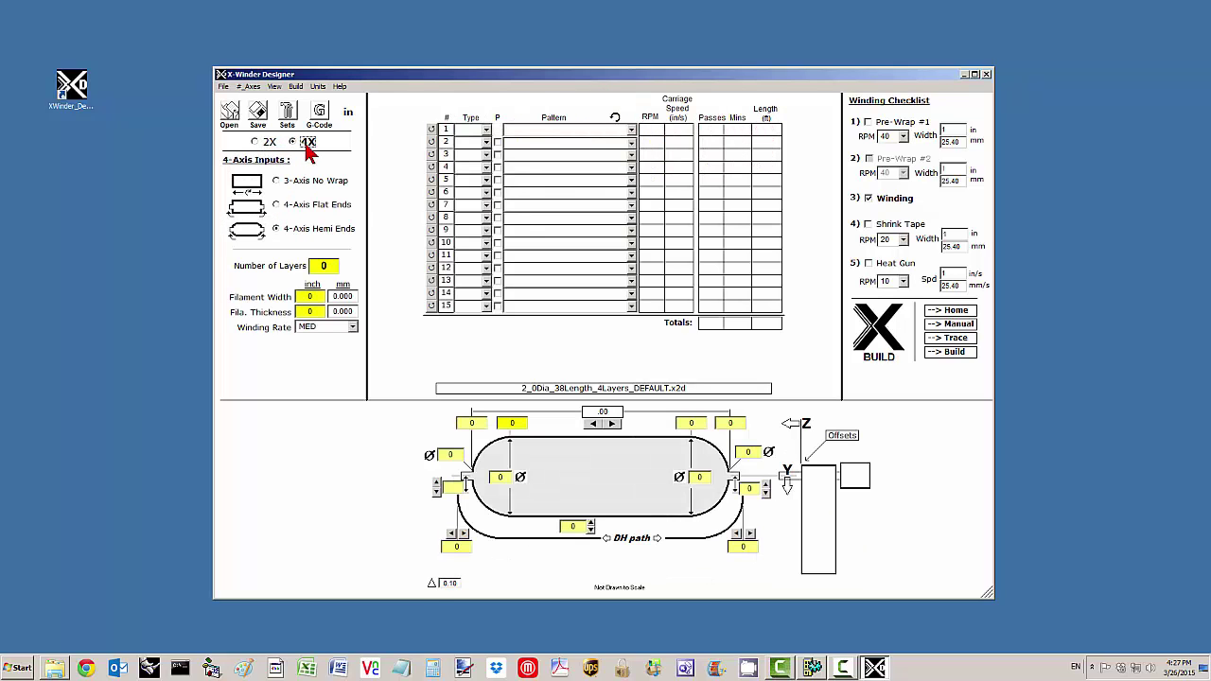
pyautogui.click(270, 142)
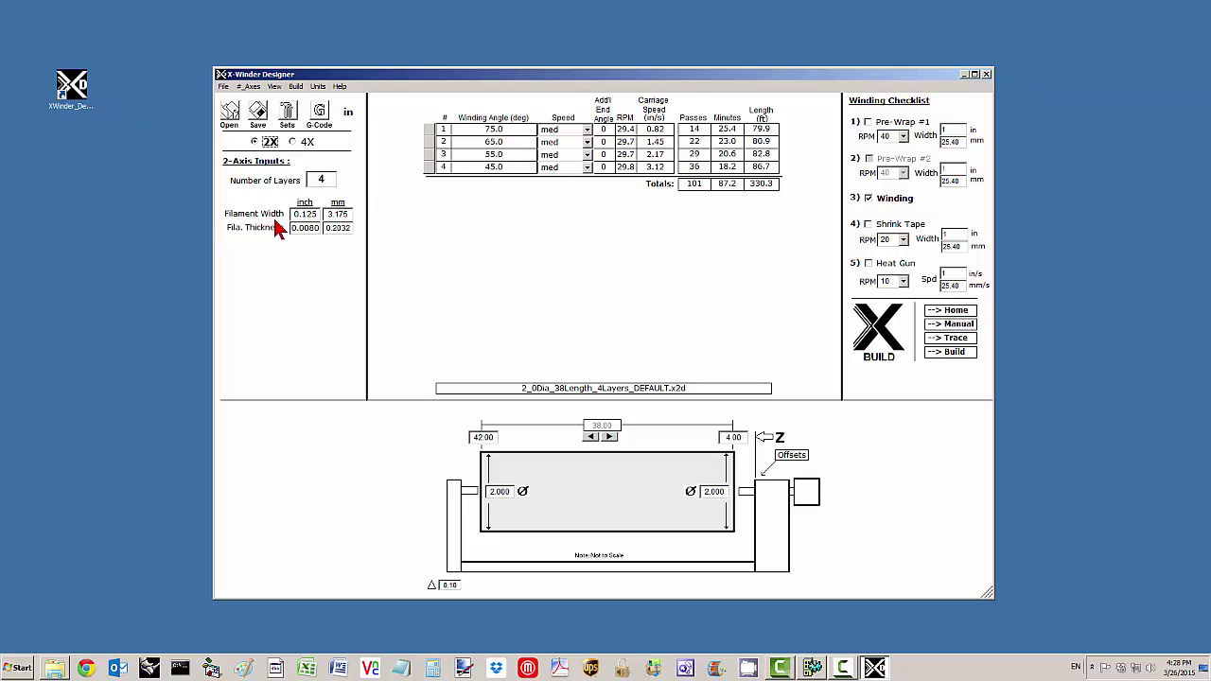
# - Examine the 2-axis design's number of layers, filament width, mandrel diameters and Z start distance
pyautogui.doubleClick(320, 179)
pyautogui.moveTo(320, 213); pyautogui.dragTo(293, 214)
pyautogui.click(881, 356)
pyautogui.click(509, 491)
pyautogui.click(725, 491)
pyautogui.click(732, 437)
pyautogui.doubleClick(733, 437)
# - Open the winding offset settings and review the General, 2-Axis, 4-Axis and Speeds pages
pyautogui.click(792, 457)
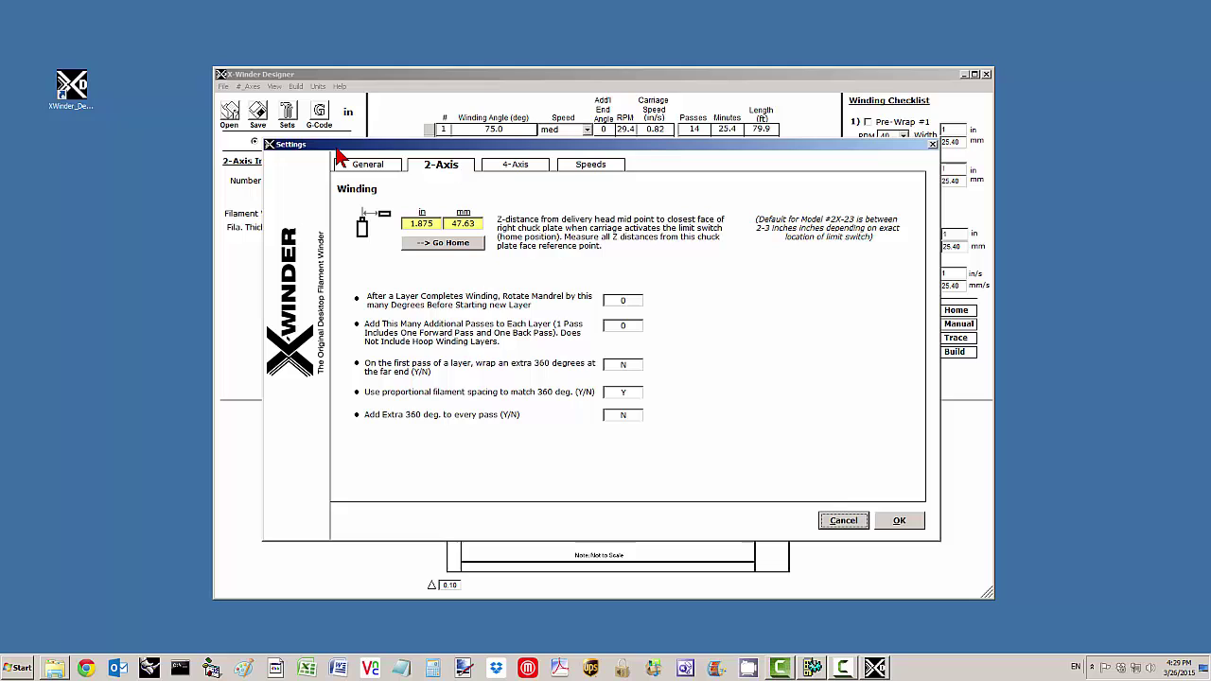
pyautogui.click(365, 167)
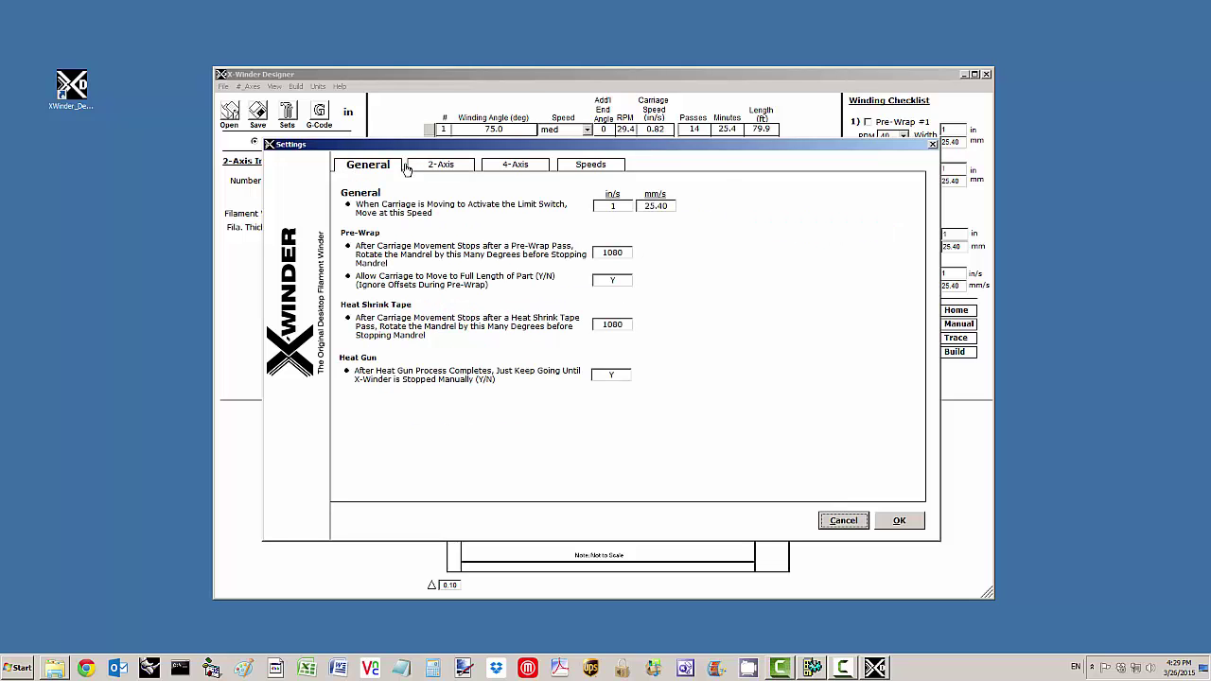
pyautogui.click(425, 168)
pyautogui.click(511, 168)
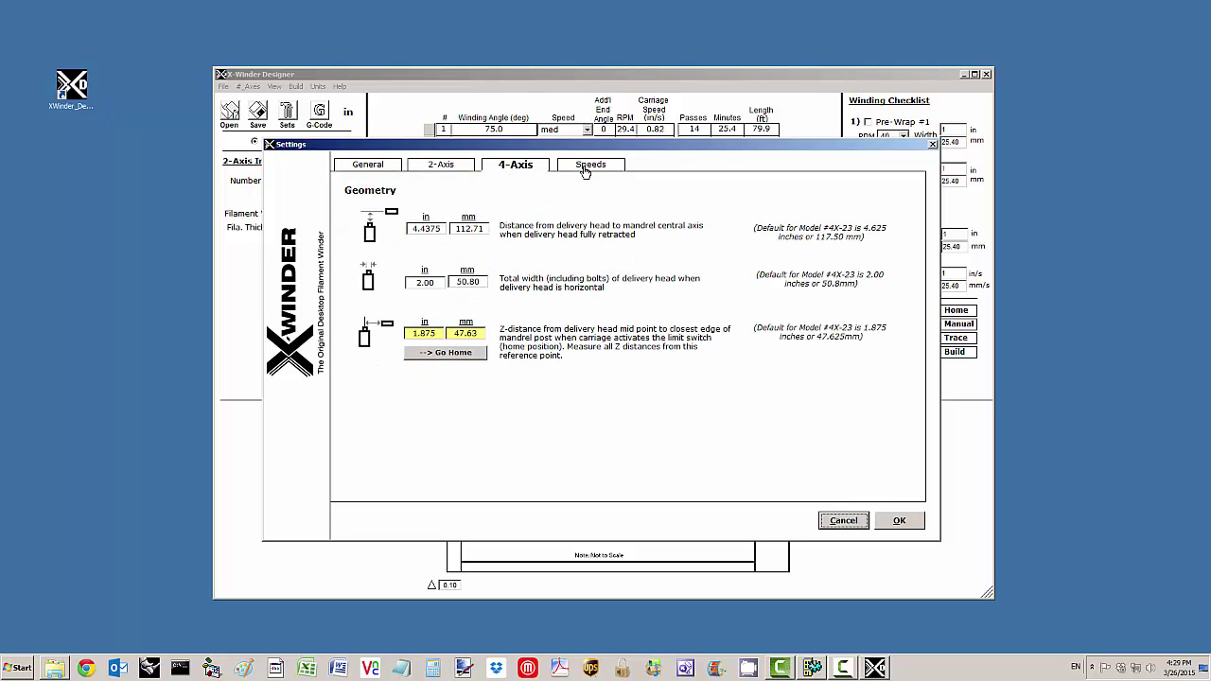
pyautogui.click(581, 168)
pyautogui.click(445, 166)
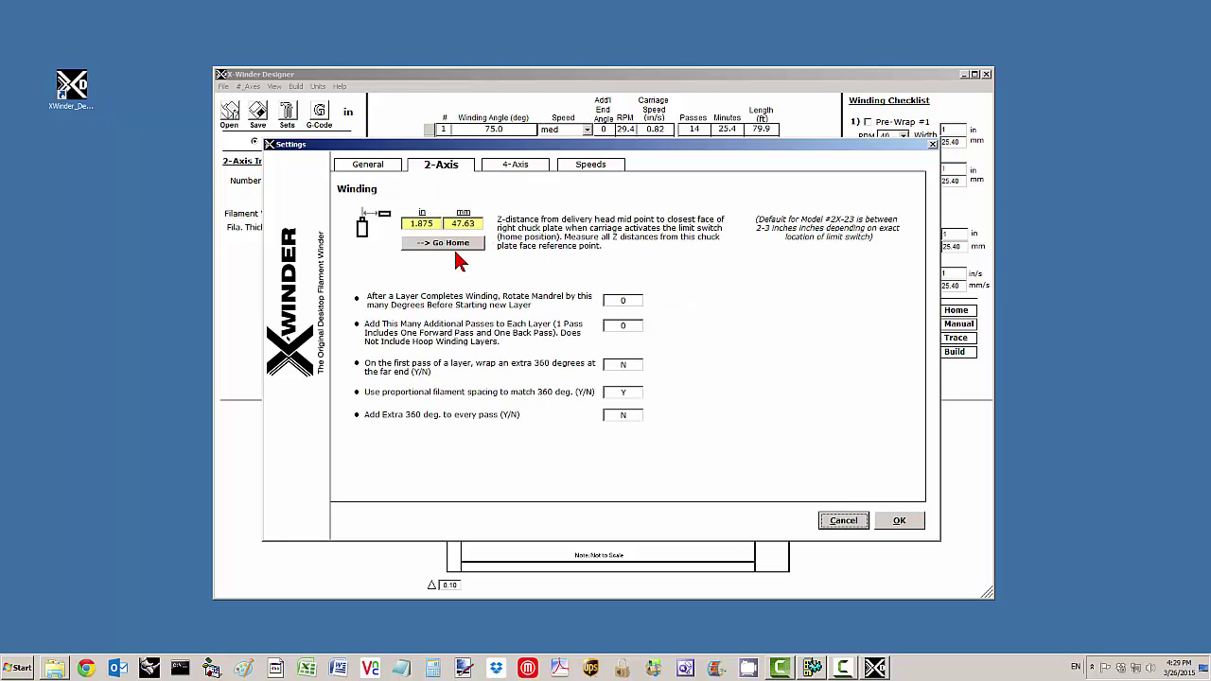
# - Enter 1.875 in as the 2-axis Z-distance from the delivery head to the chuck plate and apply the settings
pyautogui.click(438, 223)
pyautogui.moveTo(438, 223); pyautogui.dragTo(405, 224)
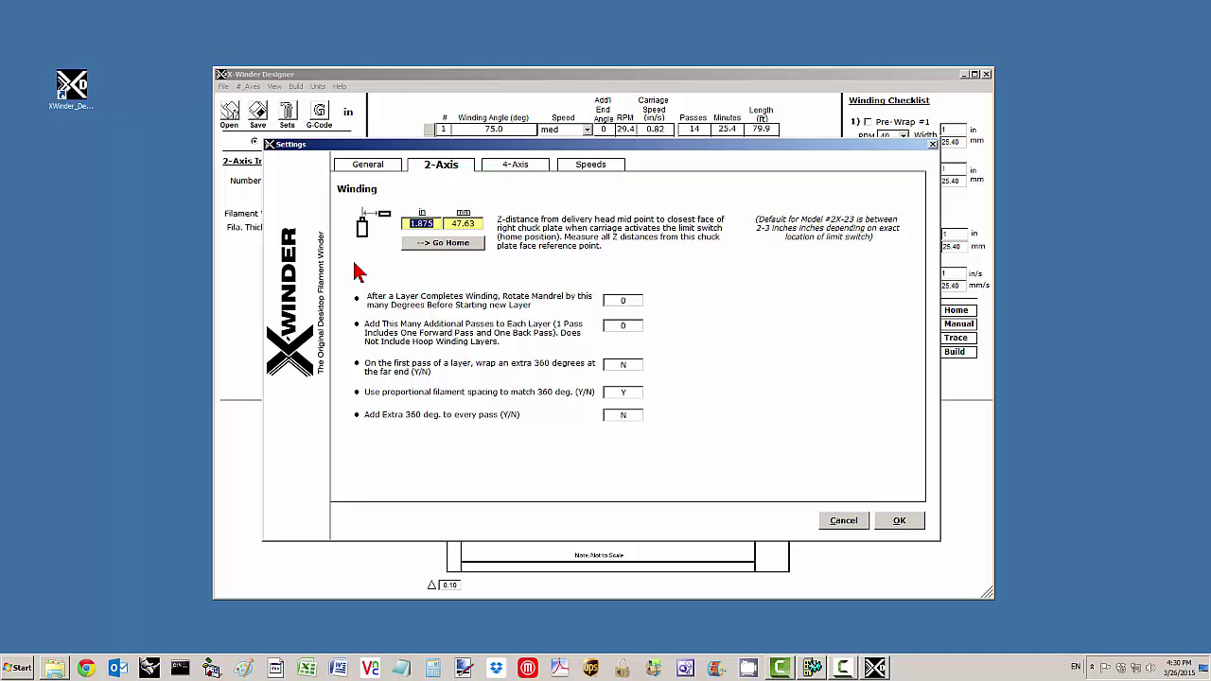
pyautogui.doubleClick(407, 224)
pyautogui.doubleClick(444, 223)
pyautogui.doubleClick(422, 224)
pyautogui.write('1')
pyautogui.moveTo(434, 223); pyautogui.dragTo(405, 236)
pyautogui.write('1.87')
pyautogui.click(894, 523)
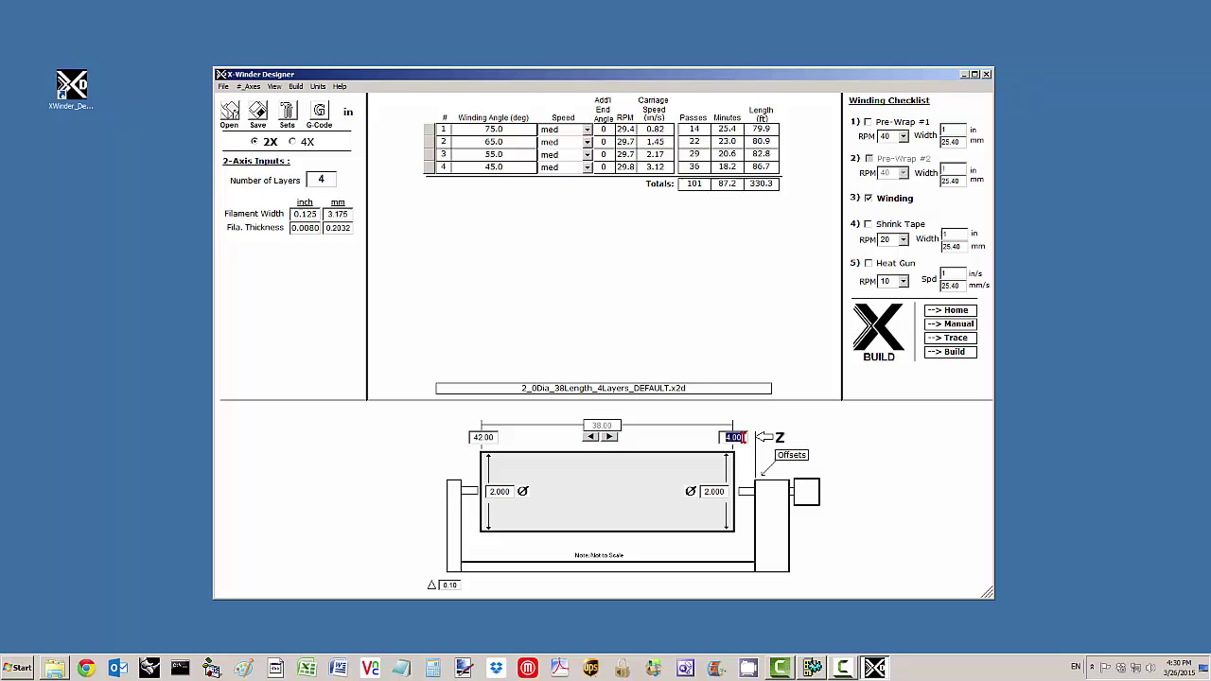
# - Start a new blank 2-axis design
pyautogui.click(473, 437)
pyautogui.click(224, 86)
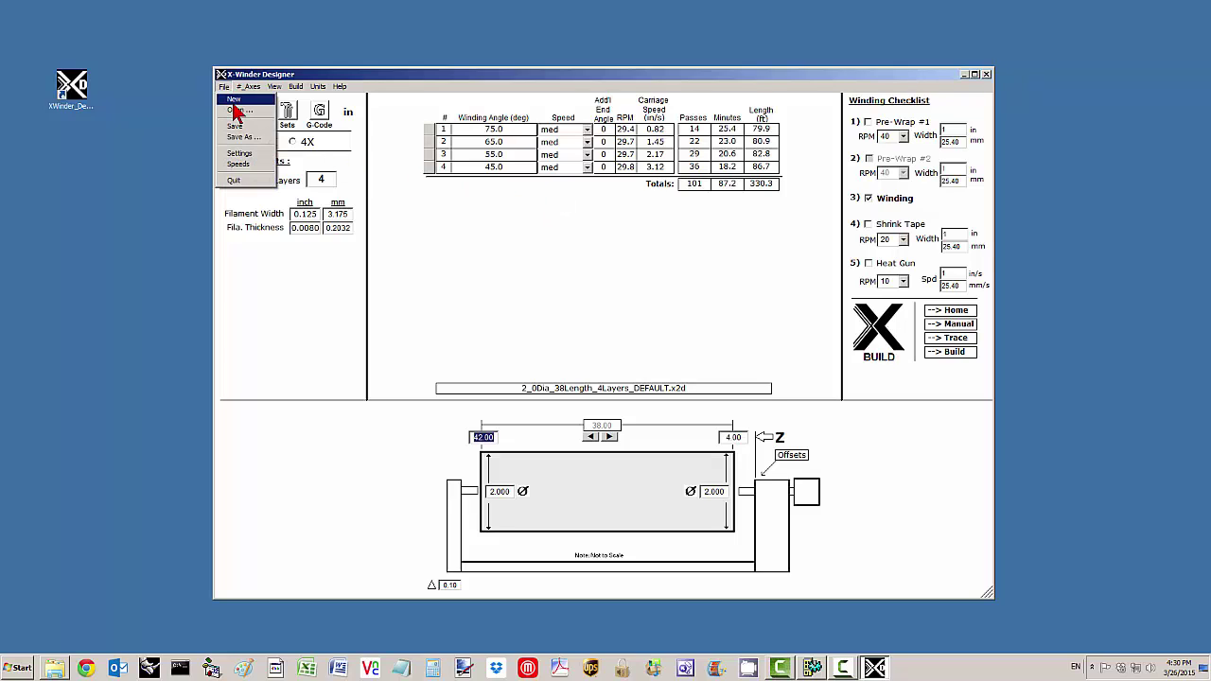
pyautogui.click(233, 100)
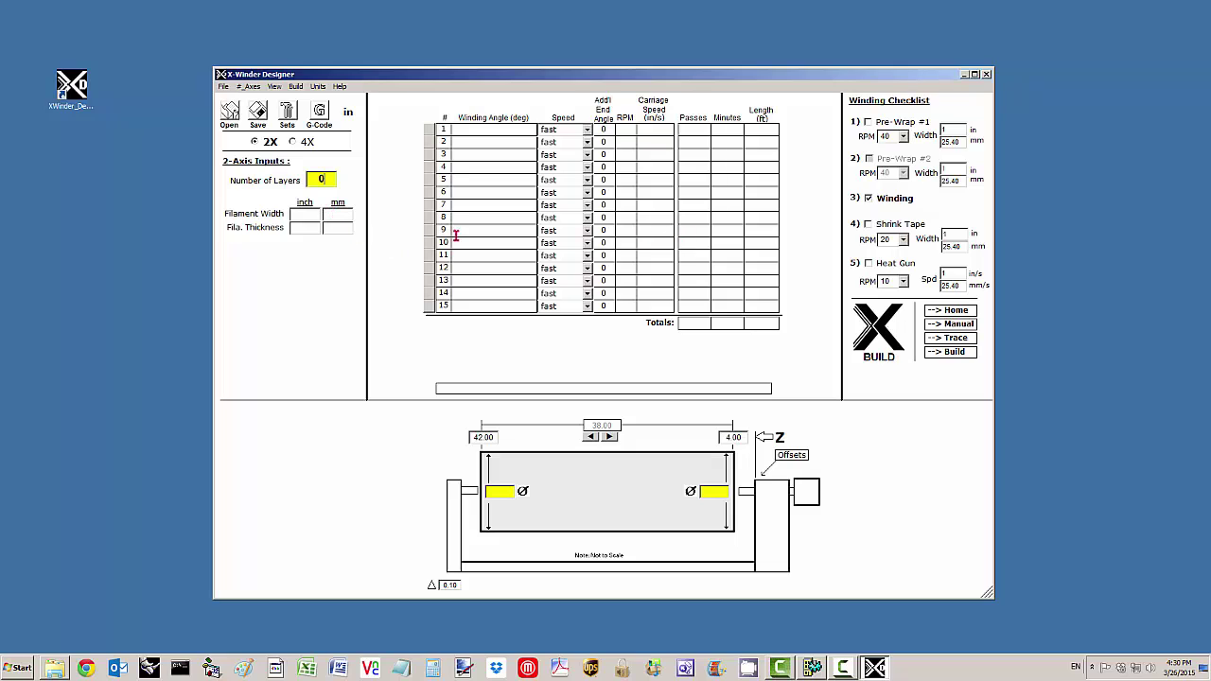
# - Open the design file 2_0Dia_38Length_4Layers_DEFAULT.x2d
pyautogui.click(230, 112)
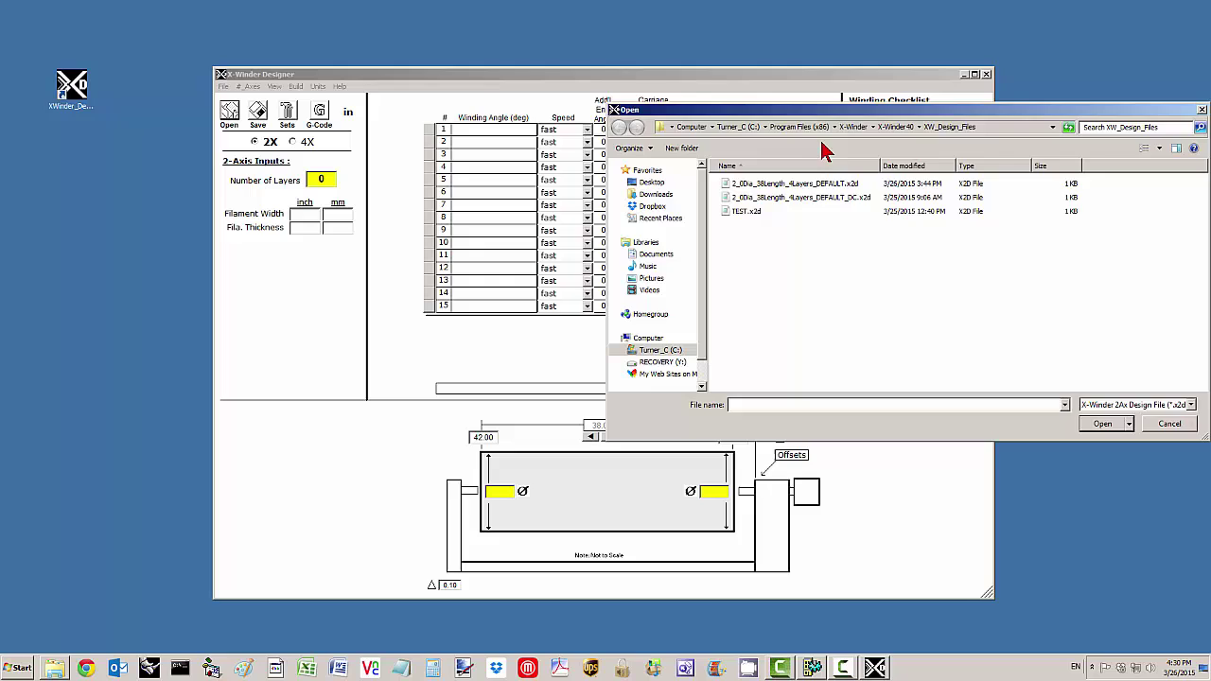
pyautogui.moveTo(832, 108); pyautogui.dragTo(695, 135)
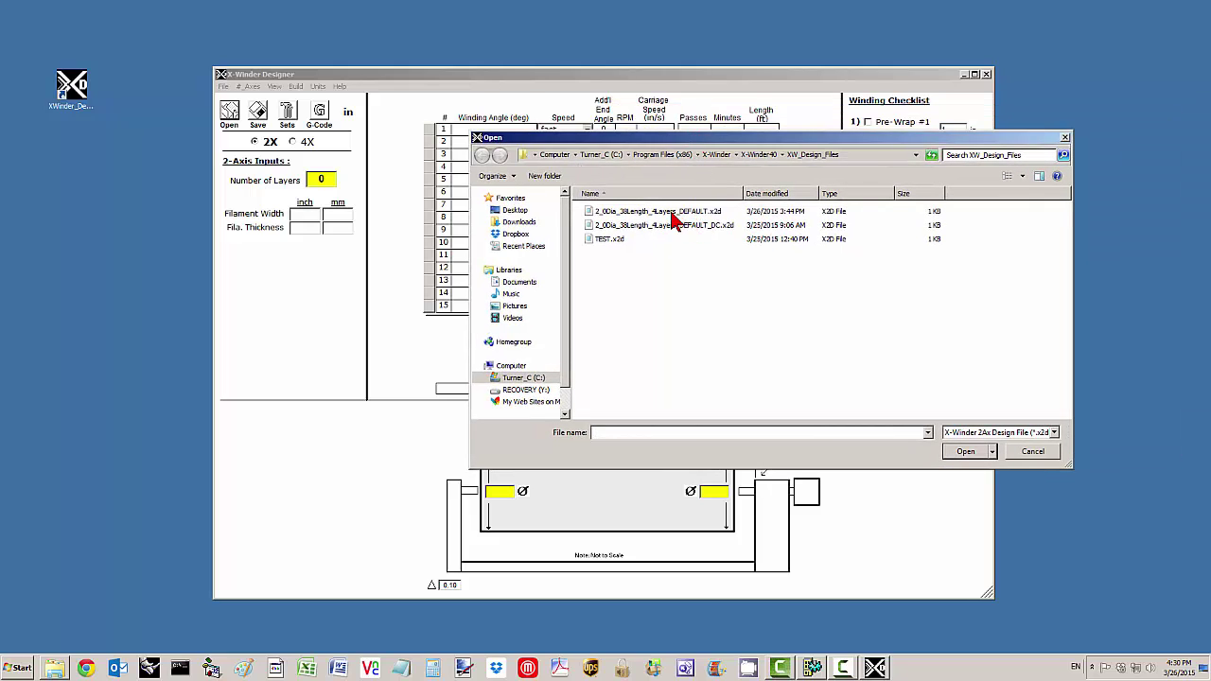
pyautogui.doubleClick(670, 213)
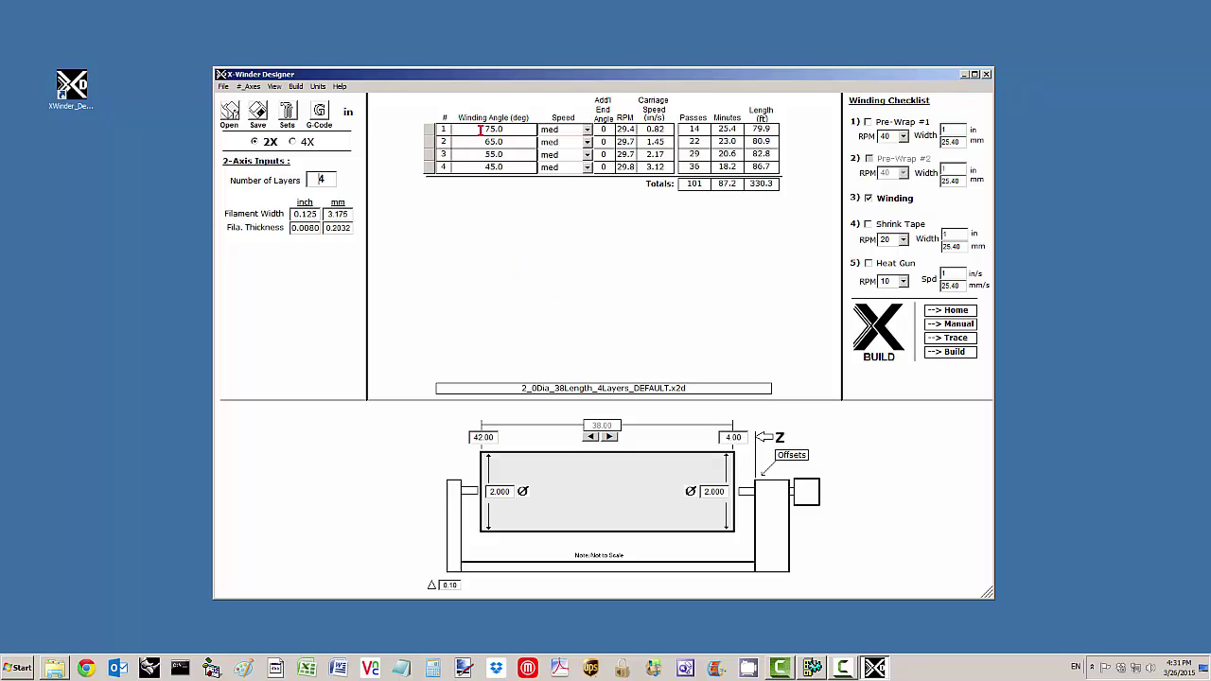
# - Review the winding angle and speed options of layer 1 and choose med speed
pyautogui.moveTo(512, 128); pyautogui.dragTo(488, 129)
pyautogui.click(587, 131)
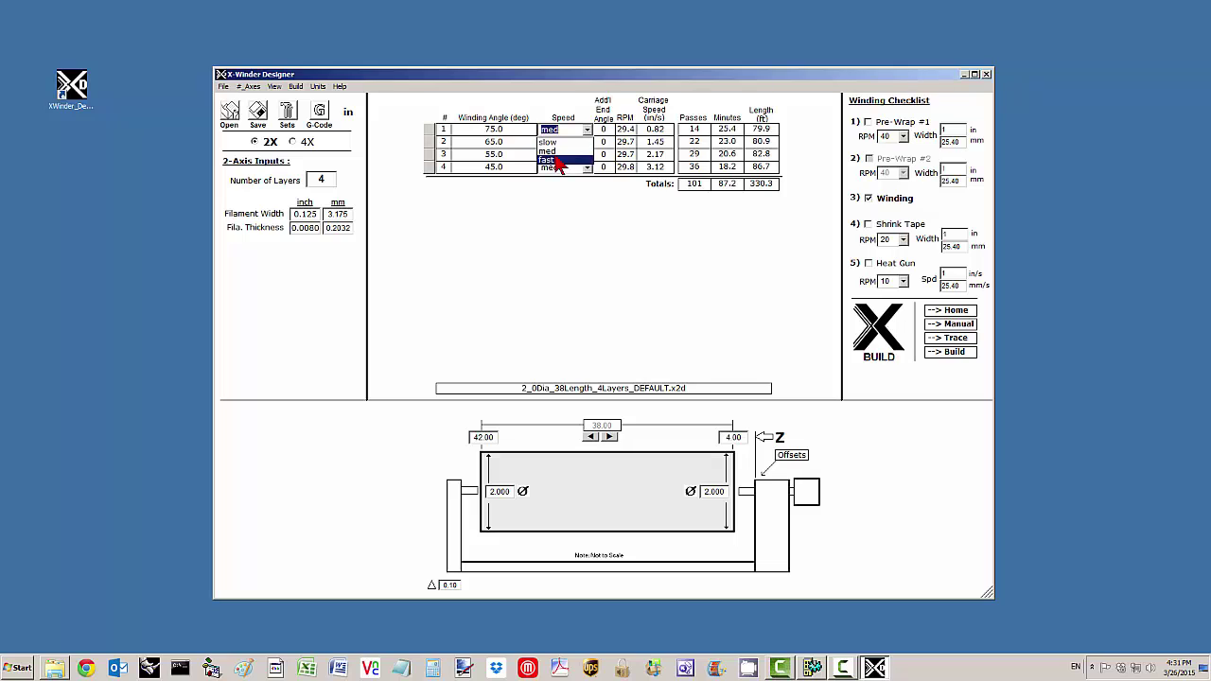
pyautogui.click(556, 152)
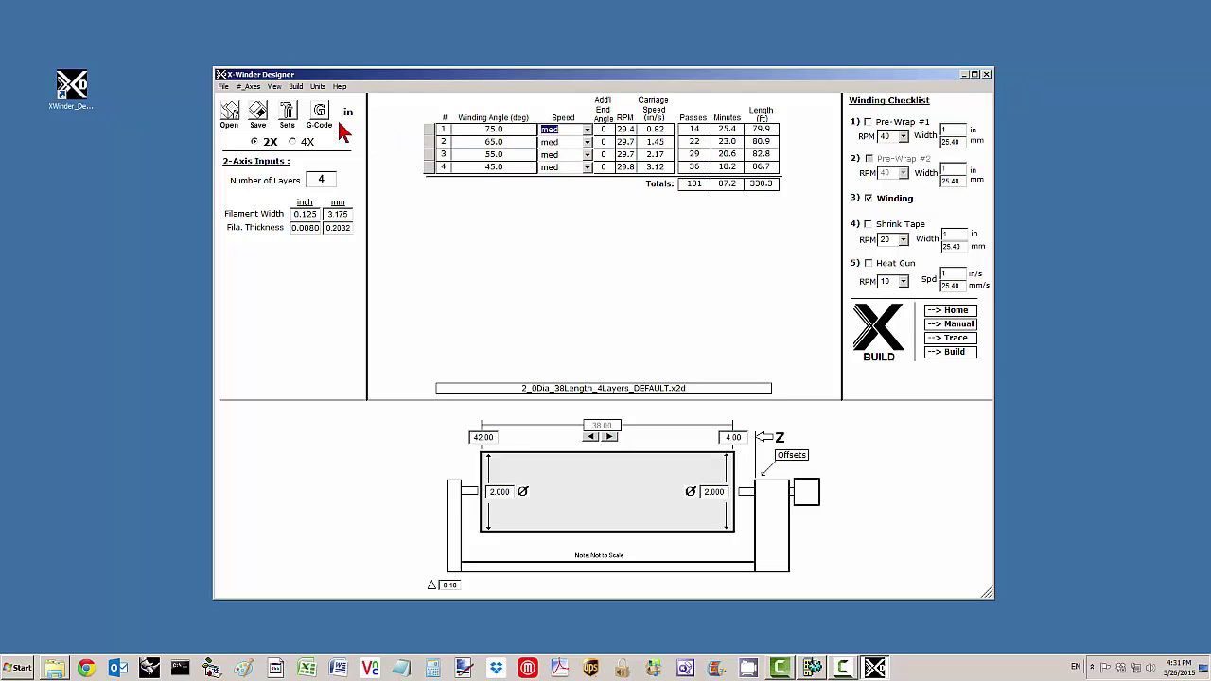
# - Set the carriage speed limits to 7 in/s fast, 4 in/s medium and 2 in/s slow, and apply the settings
pyautogui.click(288, 114)
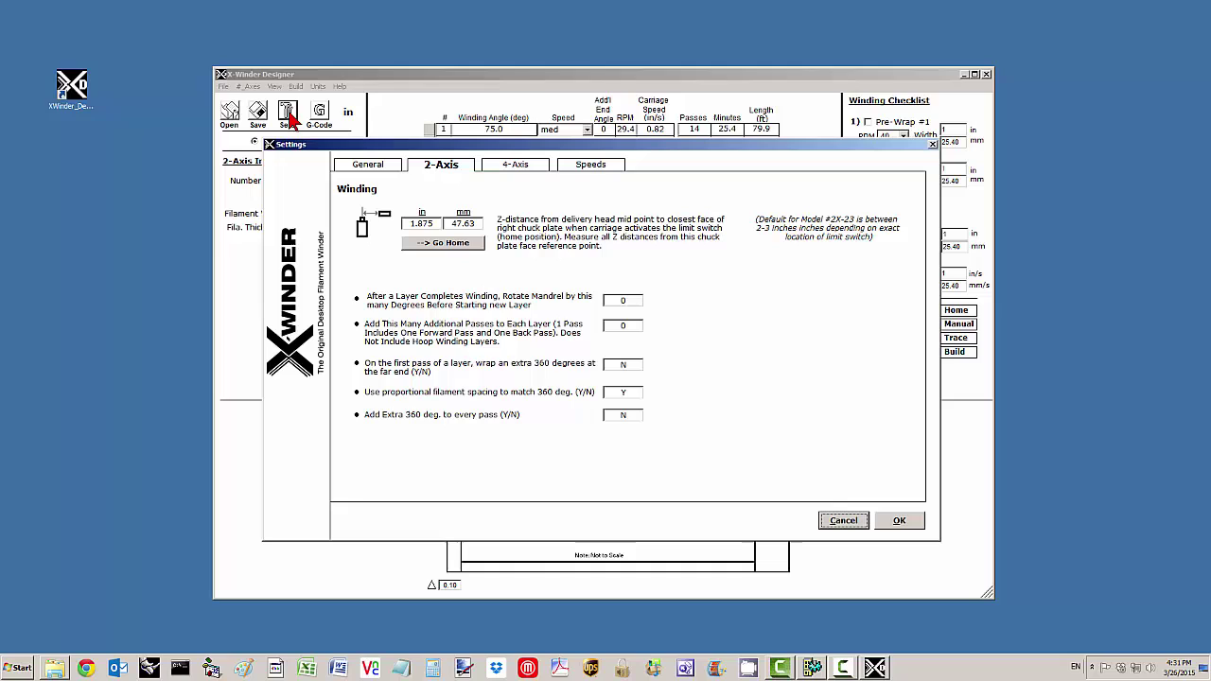
pyautogui.click(585, 168)
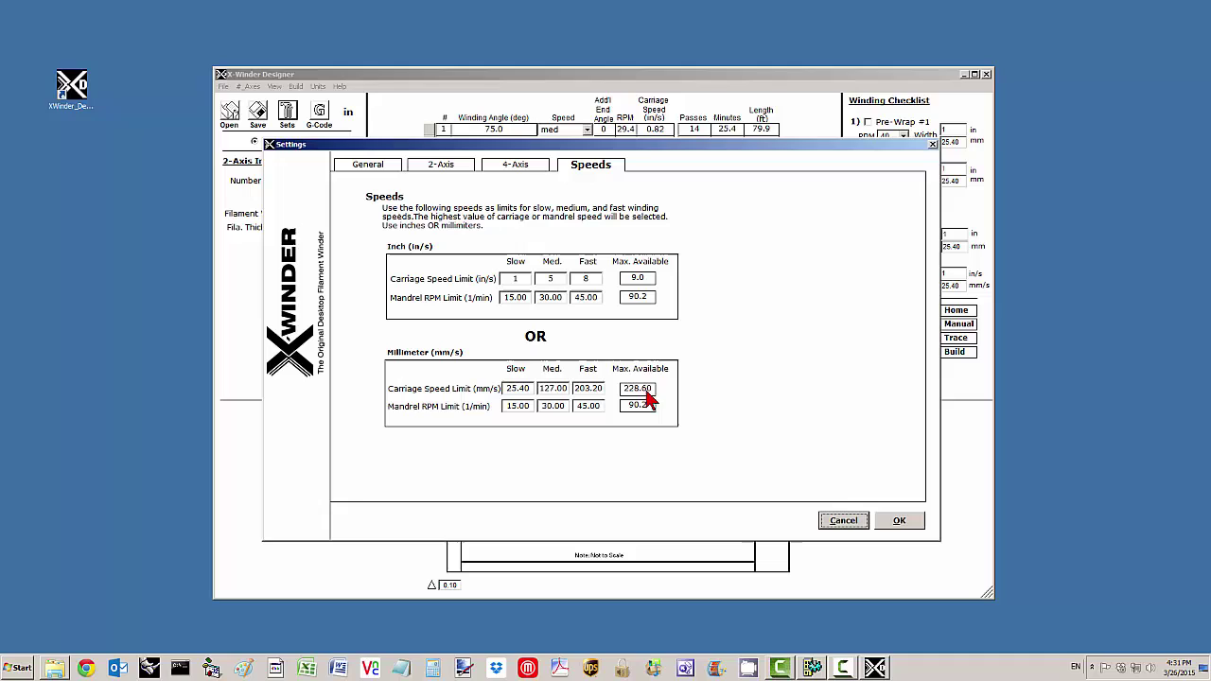
pyautogui.doubleClick(579, 279)
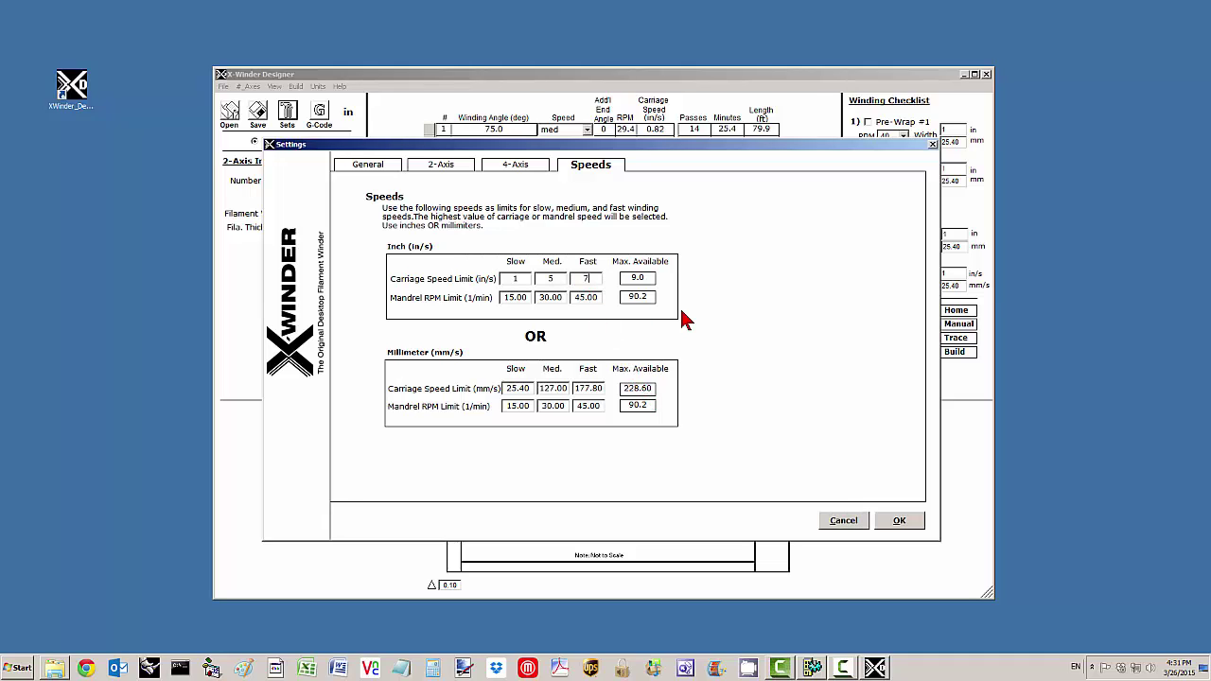
pyautogui.doubleClick(550, 278)
pyautogui.write('4')
pyautogui.doubleClick(506, 279)
pyautogui.write('2')
pyautogui.doubleClick(585, 278)
pyautogui.moveTo(577, 385); pyautogui.dragTo(600, 382)
pyautogui.moveTo(596, 277); pyautogui.dragTo(582, 278)
pyautogui.click(889, 519)
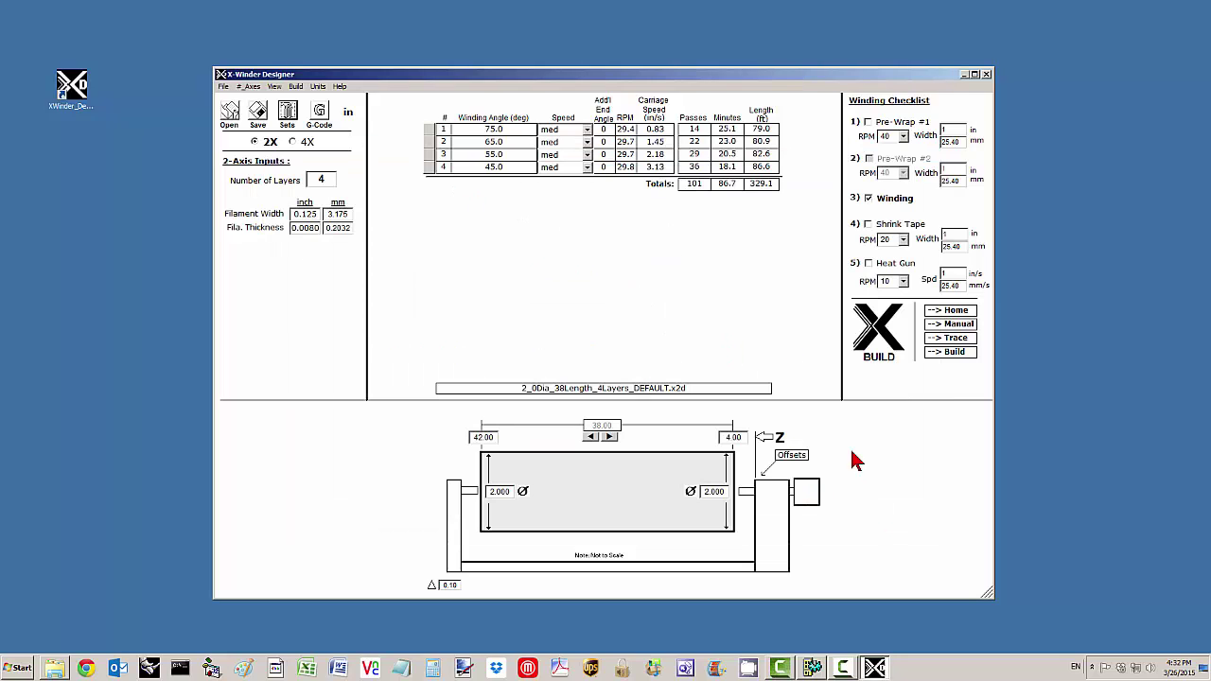
# - Set the winding speed of layer 1 to fast
pyautogui.click(587, 129)
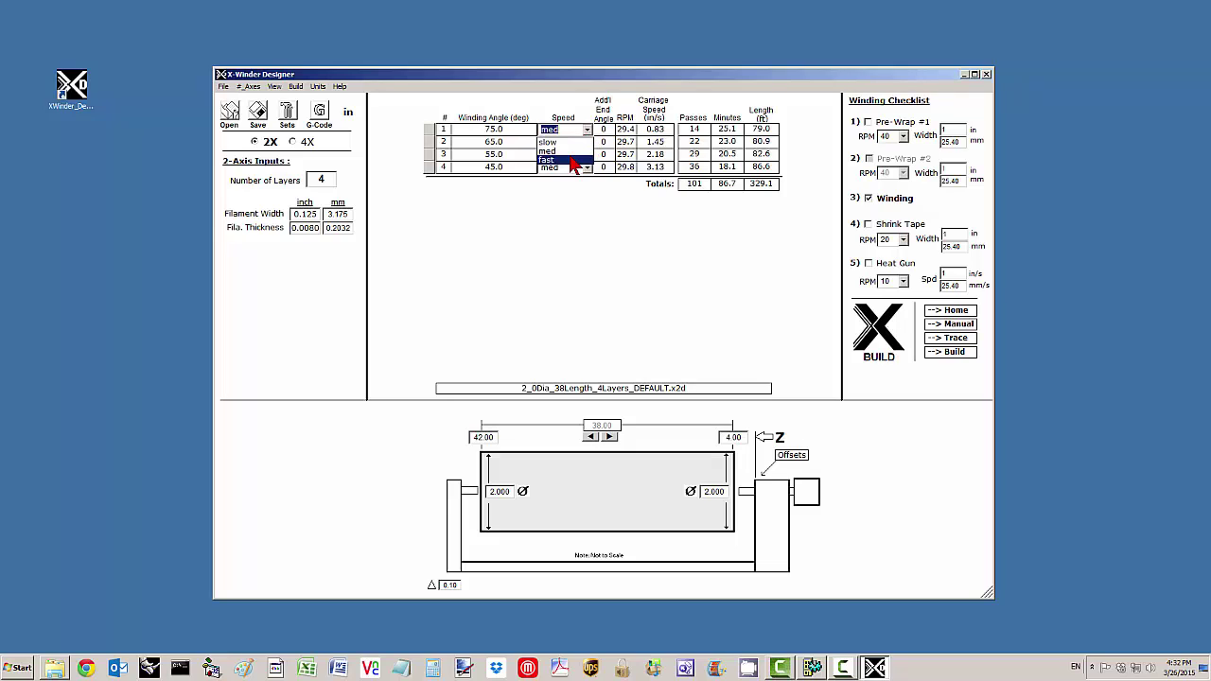
pyautogui.click(571, 159)
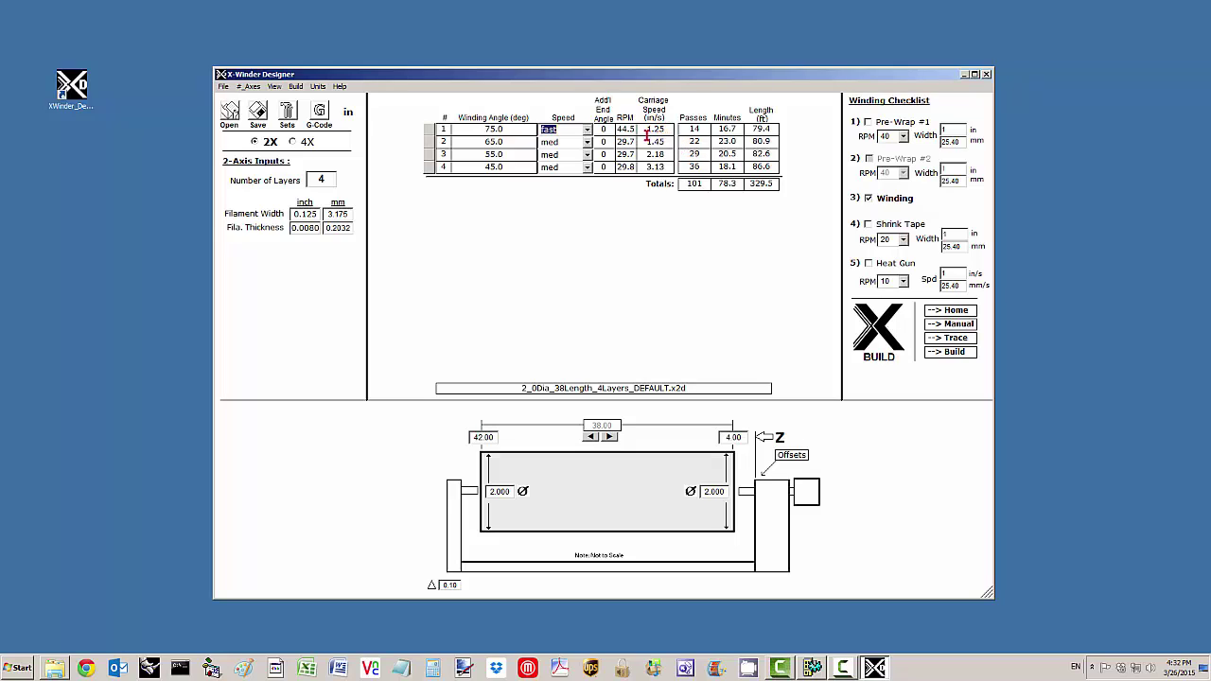
# - Switch the design units to millimetres and back to inches, twice
pyautogui.click(353, 115)
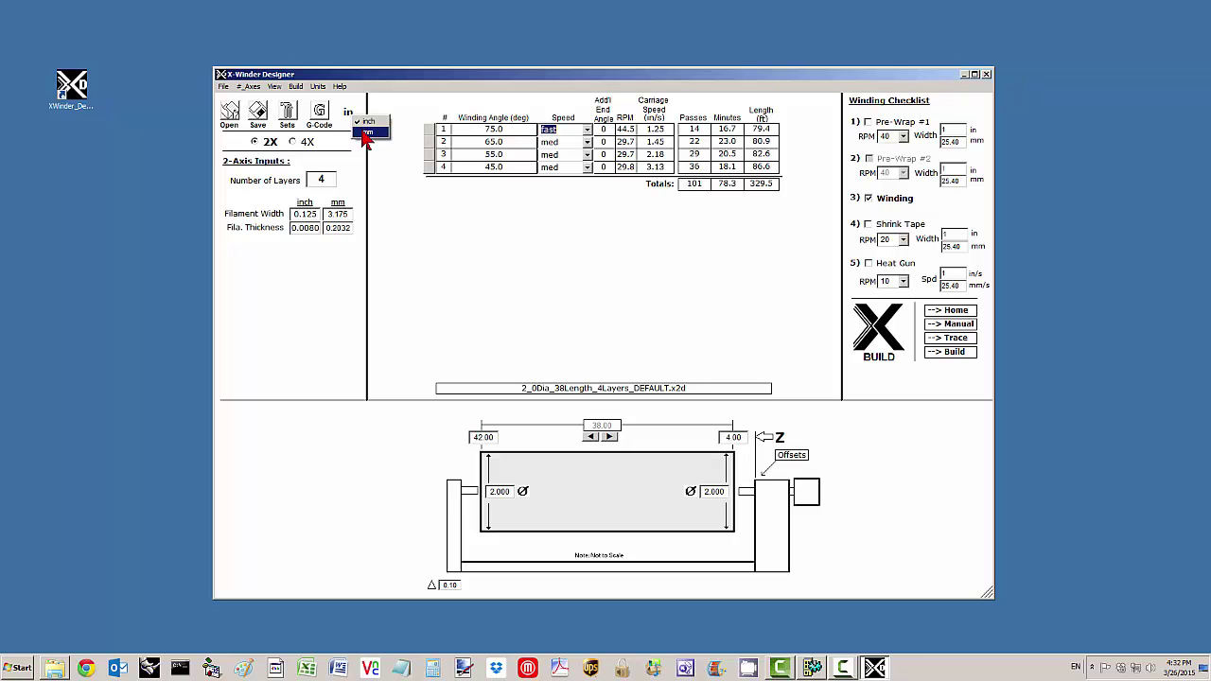
pyautogui.click(365, 133)
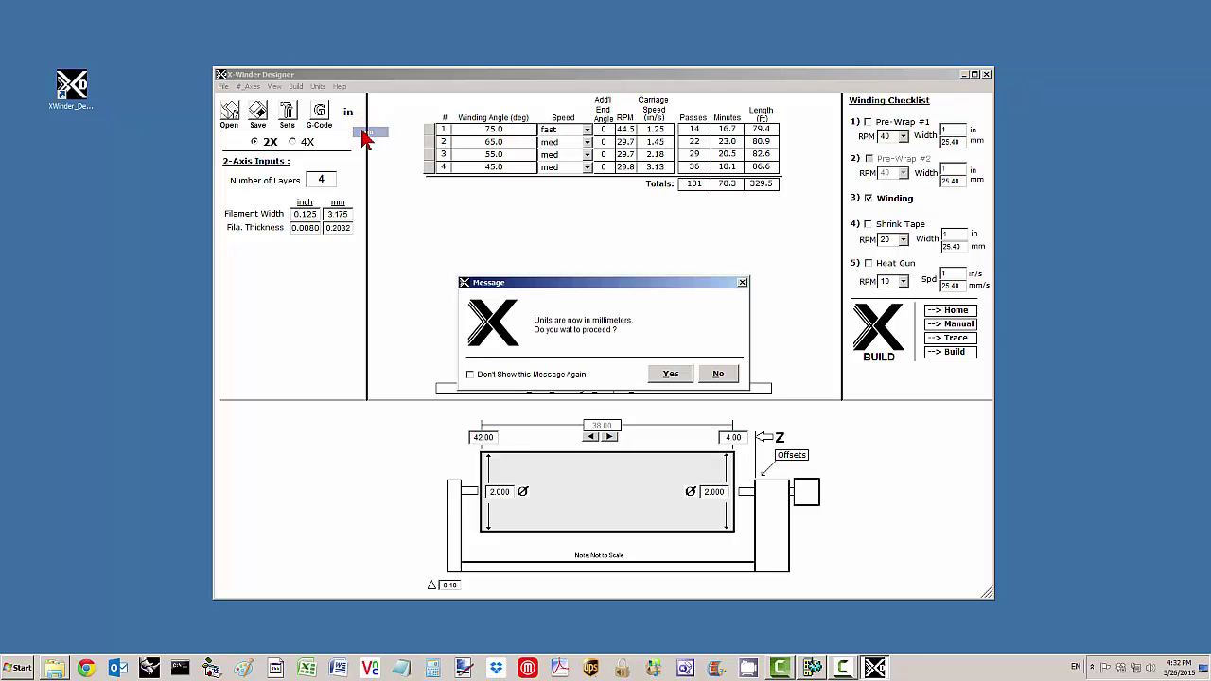
pyautogui.click(670, 374)
pyautogui.click(346, 115)
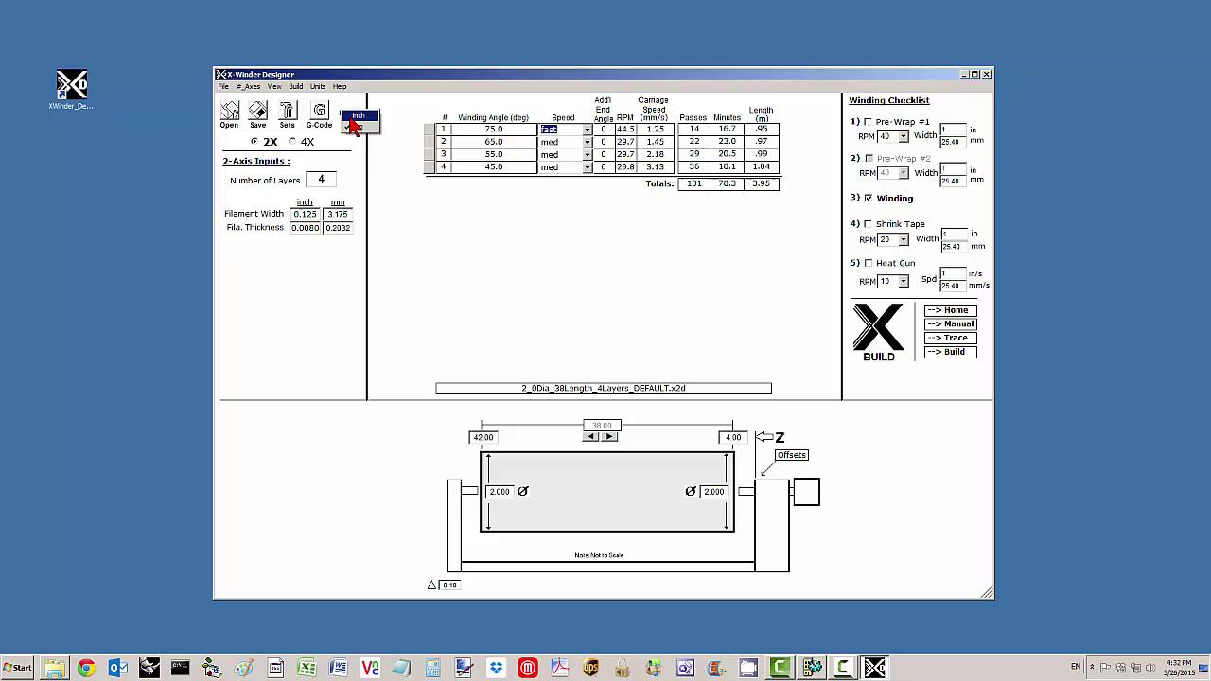
pyautogui.click(352, 122)
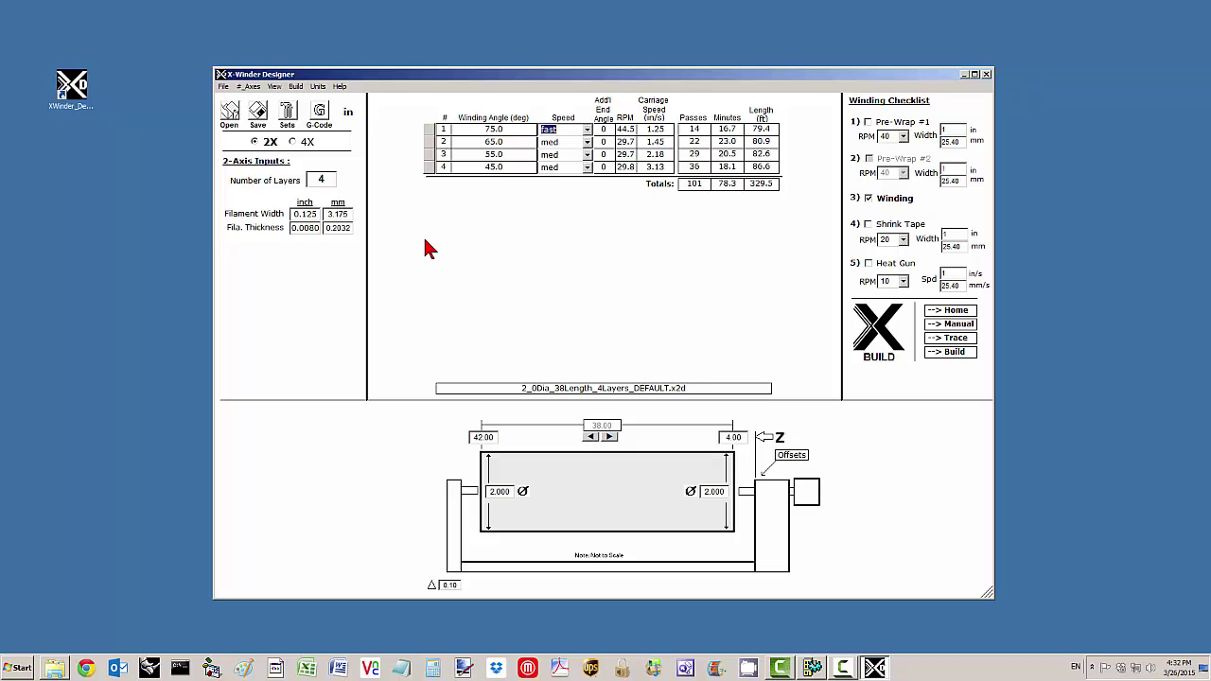
pyautogui.click(319, 88)
pyautogui.click(324, 111)
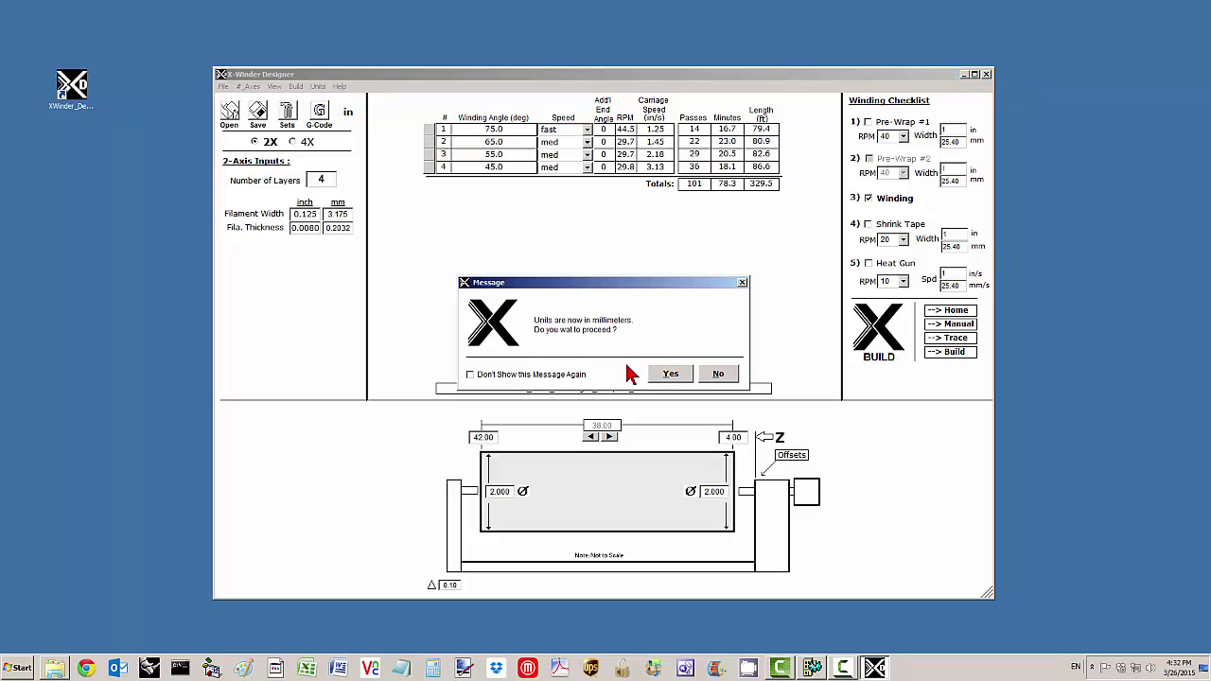
pyautogui.click(669, 374)
pyautogui.click(346, 114)
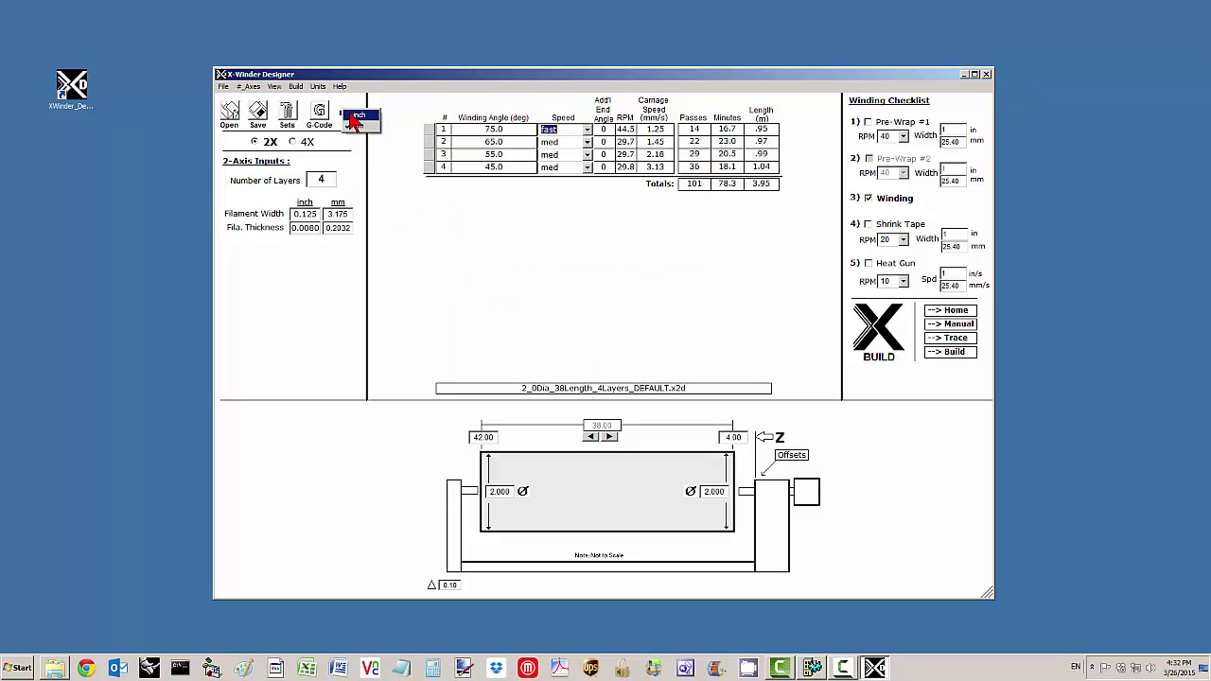
pyautogui.click(359, 114)
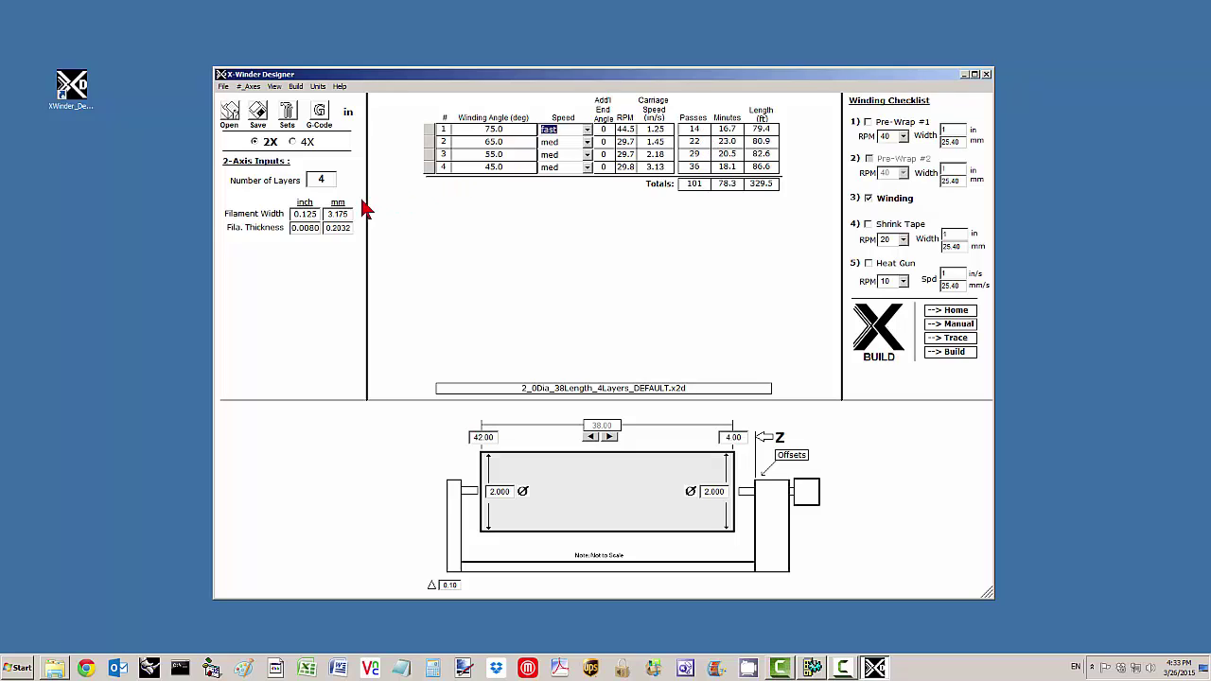
# - Try an additional end angle of 360 on layer 1 and reset it to 0
pyautogui.click(492, 130)
pyautogui.click(602, 128)
pyautogui.write('360')
pyautogui.moveTo(742, 437); pyautogui.dragTo(717, 438)
pyautogui.moveTo(494, 437); pyautogui.dragTo(465, 438)
pyautogui.moveTo(613, 130); pyautogui.dragTo(592, 130)
pyautogui.write('0')
# - Try an additional end angle of 180 on layer 4 and reset it to 0
pyautogui.click(599, 131)
pyautogui.write('18')
pyautogui.press('Escape')
pyautogui.click(598, 169)
pyautogui.write('180')
pyautogui.click(602, 168)
pyautogui.write('0')
# - Save the design as 2_0Dia_38Length_4Layers_DEFAULT.x2d and generate its G-code file
pyautogui.click(259, 113)
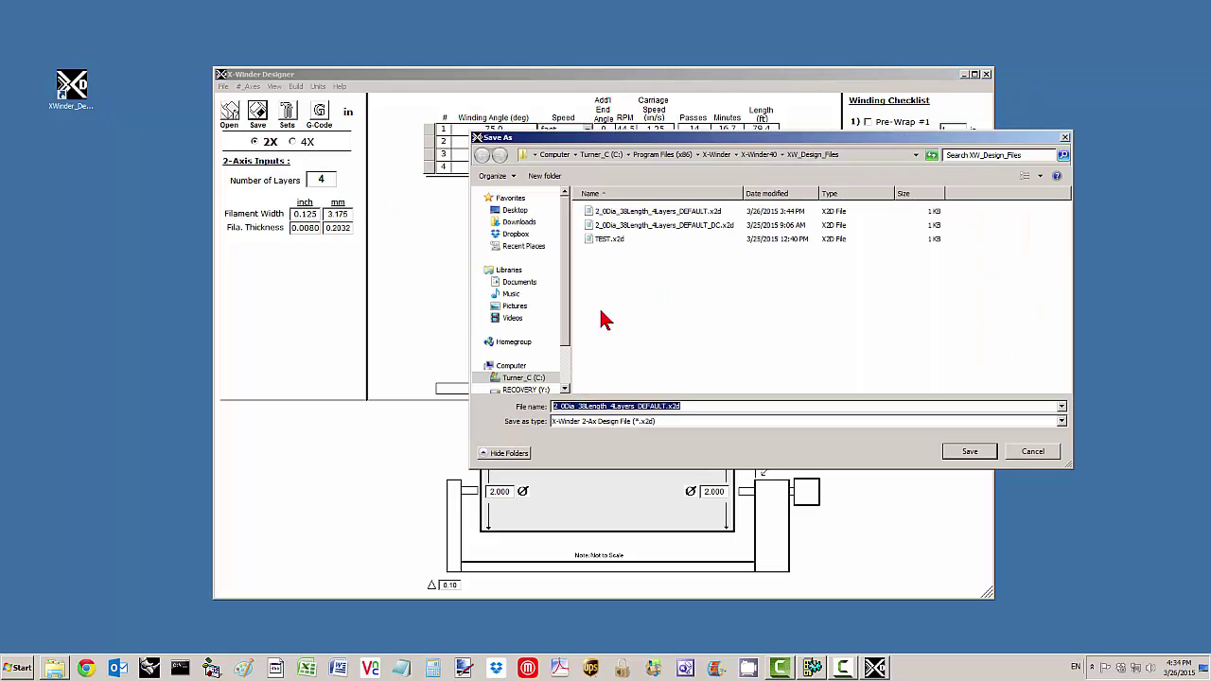
pyautogui.click(970, 450)
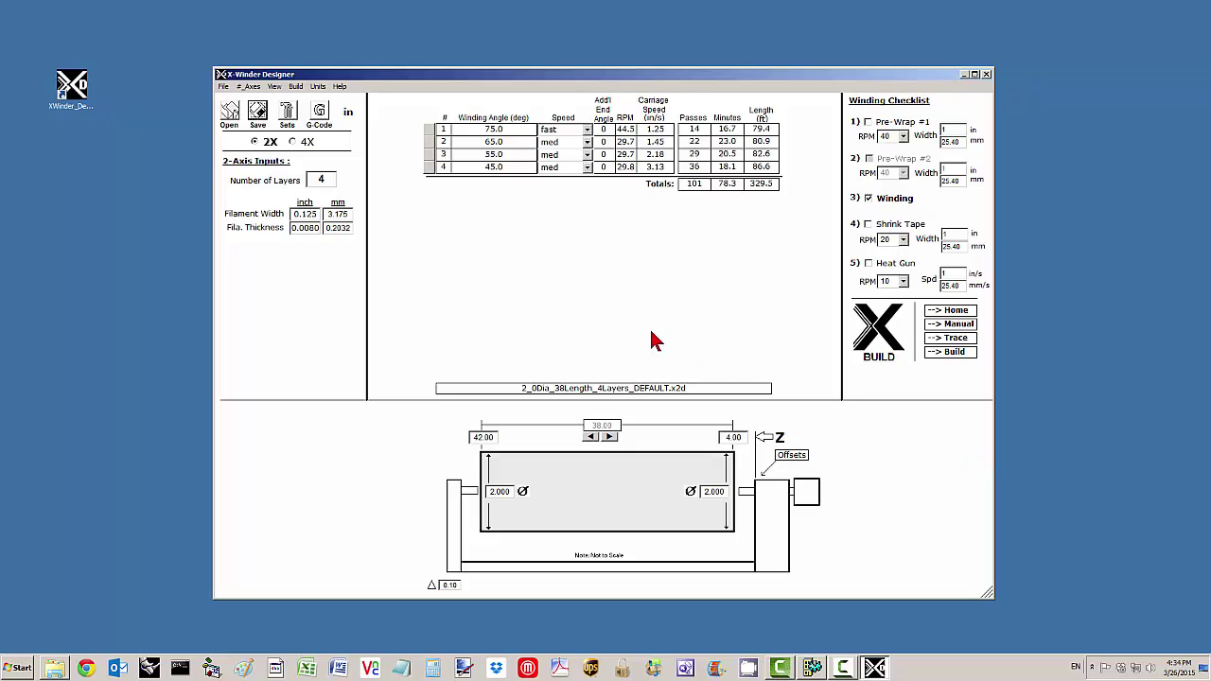
pyautogui.click(320, 112)
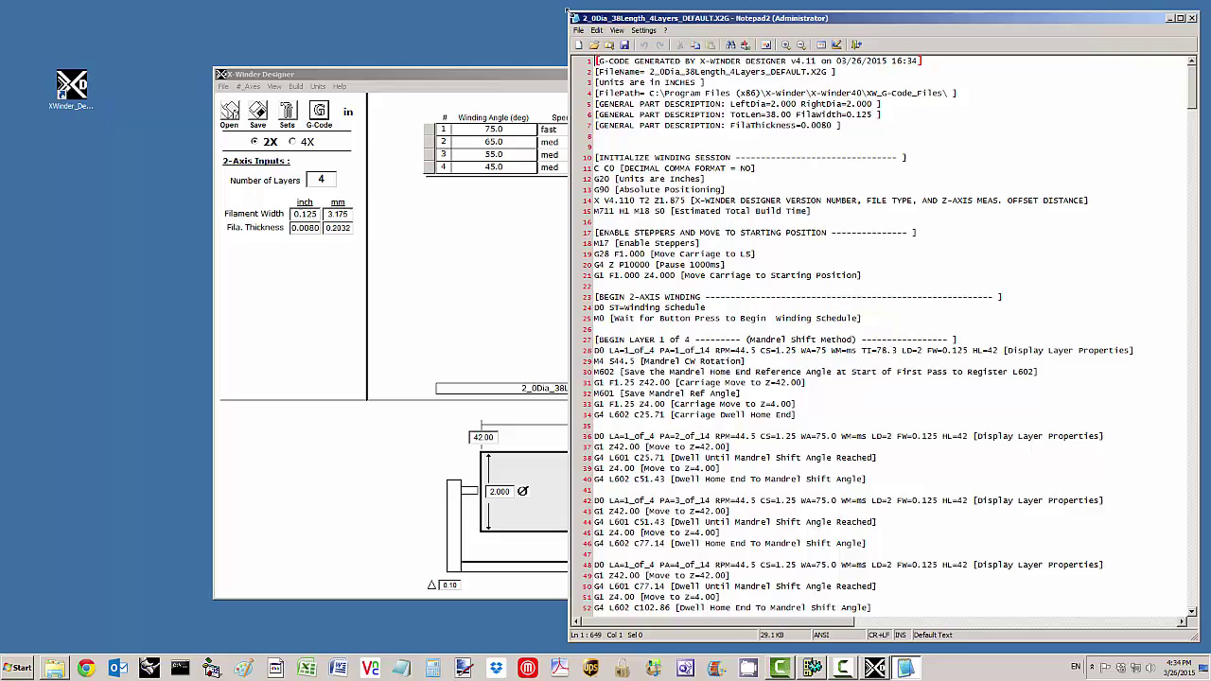
# - Review the generated G-code file from its header through the layer 1 passes to the start of layer 2, and close it
pyautogui.moveTo(569, 12); pyautogui.dragTo(459, 73)
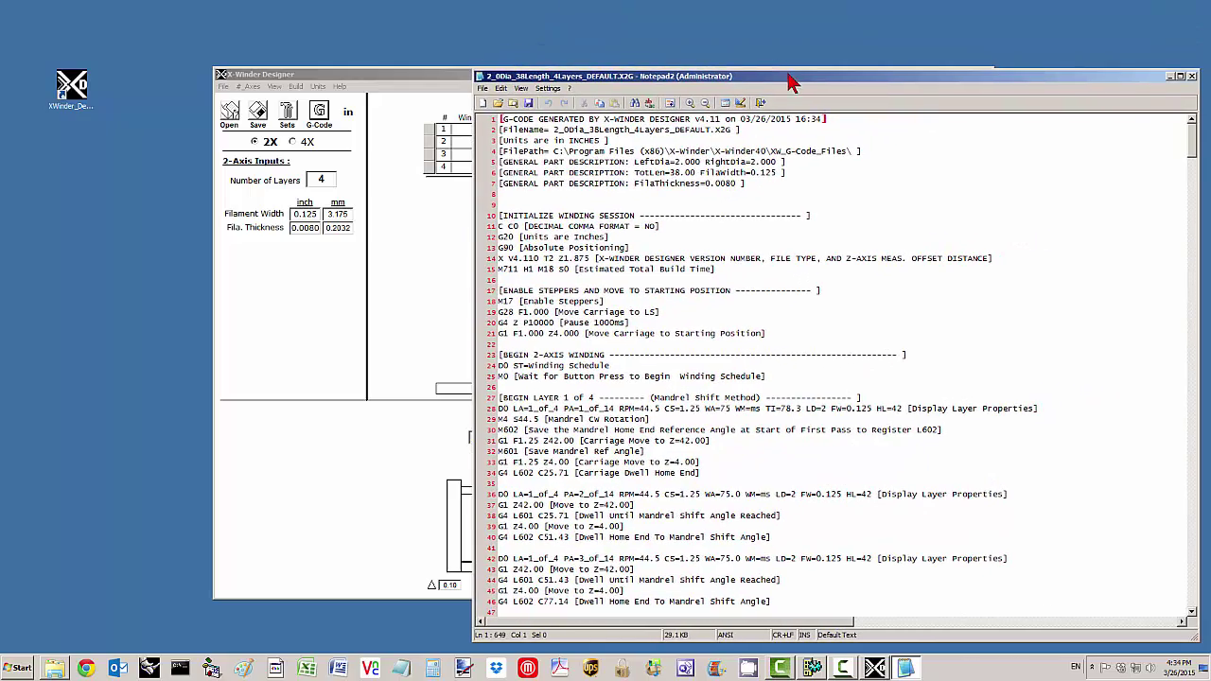
pyautogui.moveTo(789, 75); pyautogui.dragTo(643, 60)
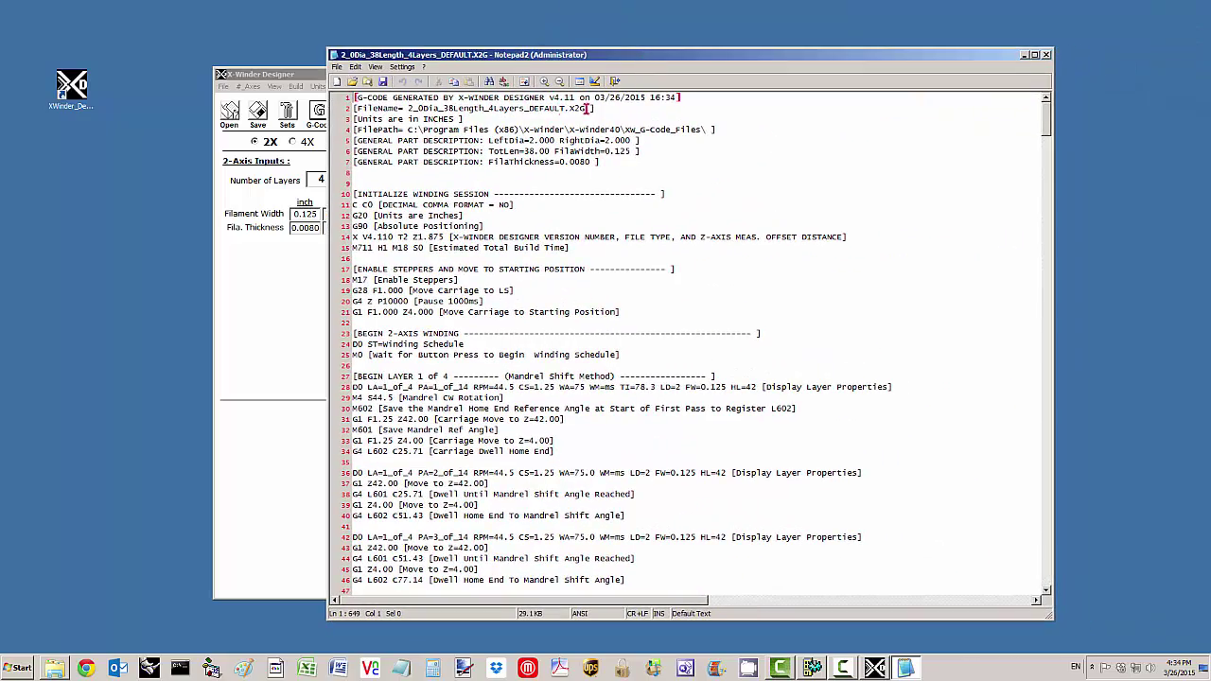
pyautogui.scroll(9, 1048, 163)
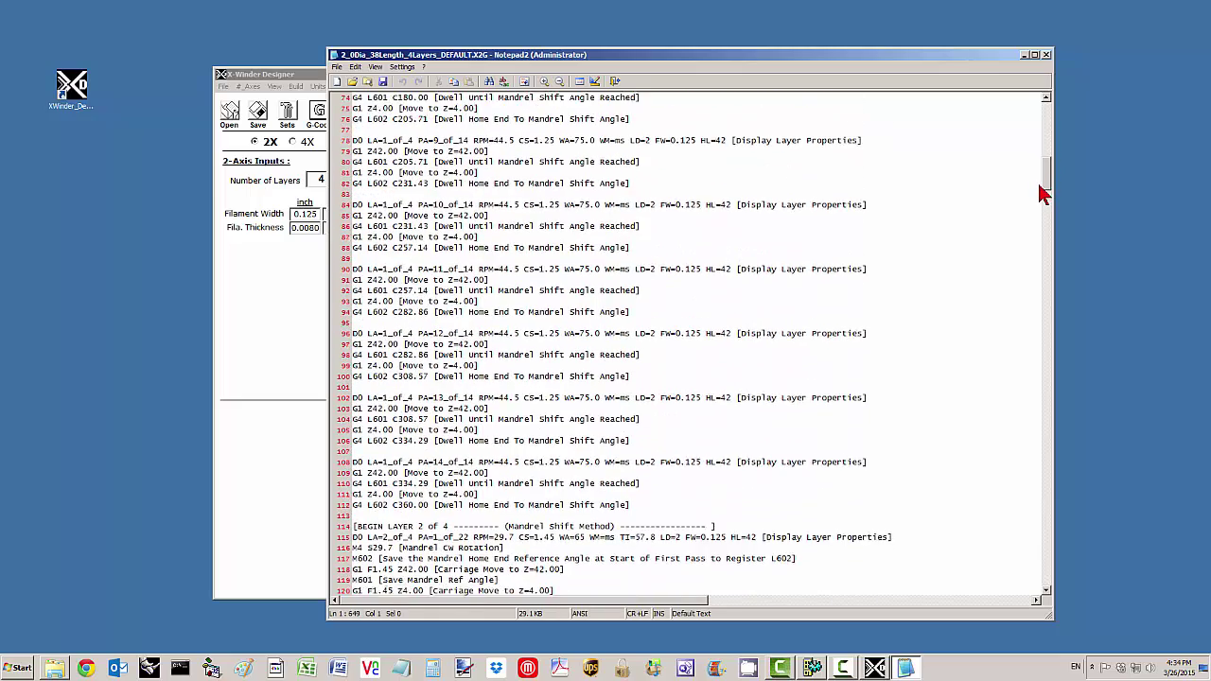
pyautogui.moveTo(532, 312); pyautogui.dragTo(357, 97)
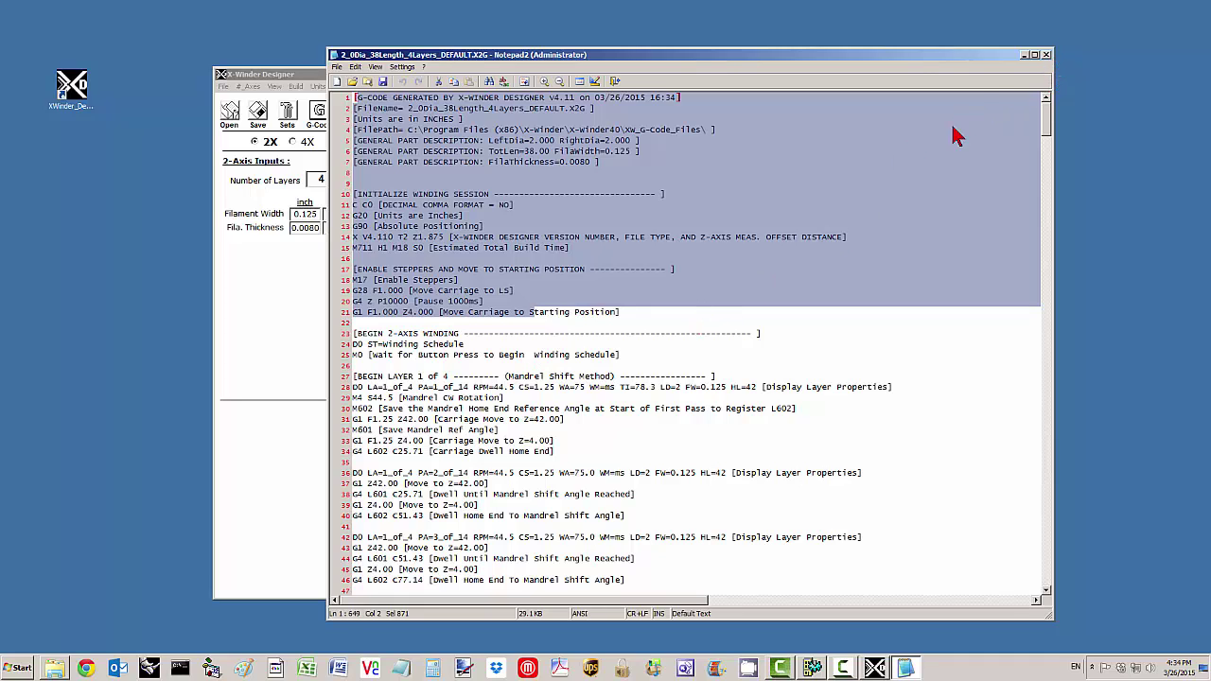
pyautogui.click(1046, 55)
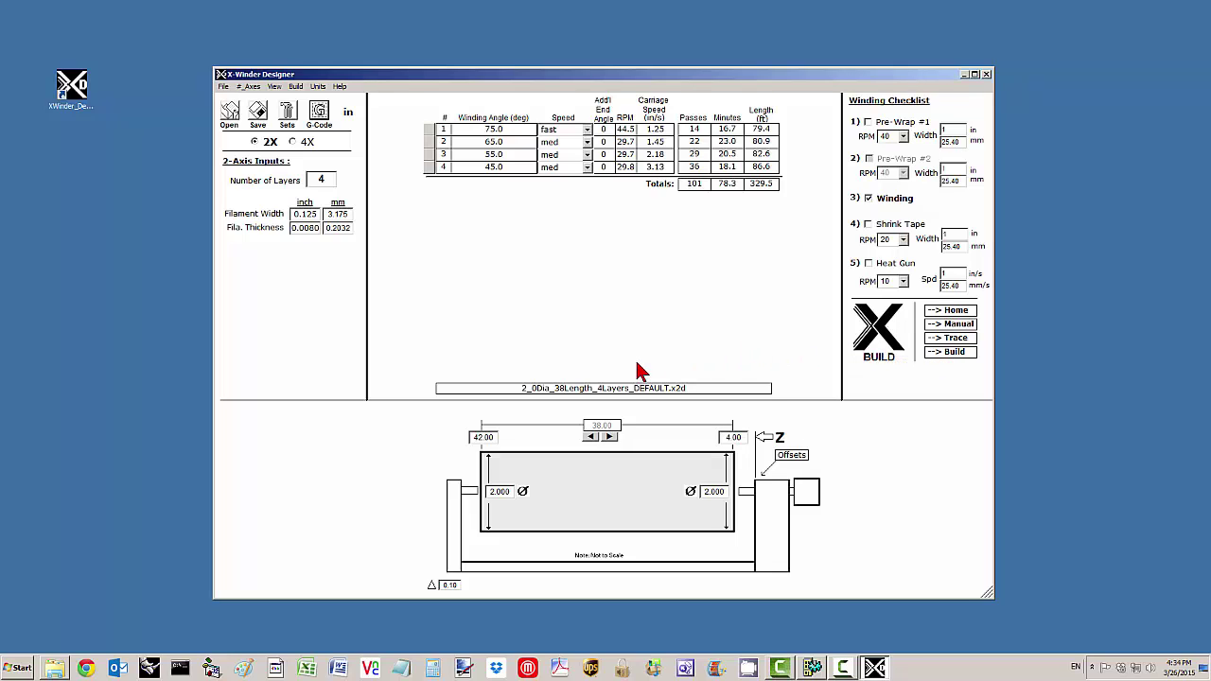
# - Review the General, 2-Axis, 4-Axis and Speeds settings and close them with the values accepted
pyautogui.click(287, 114)
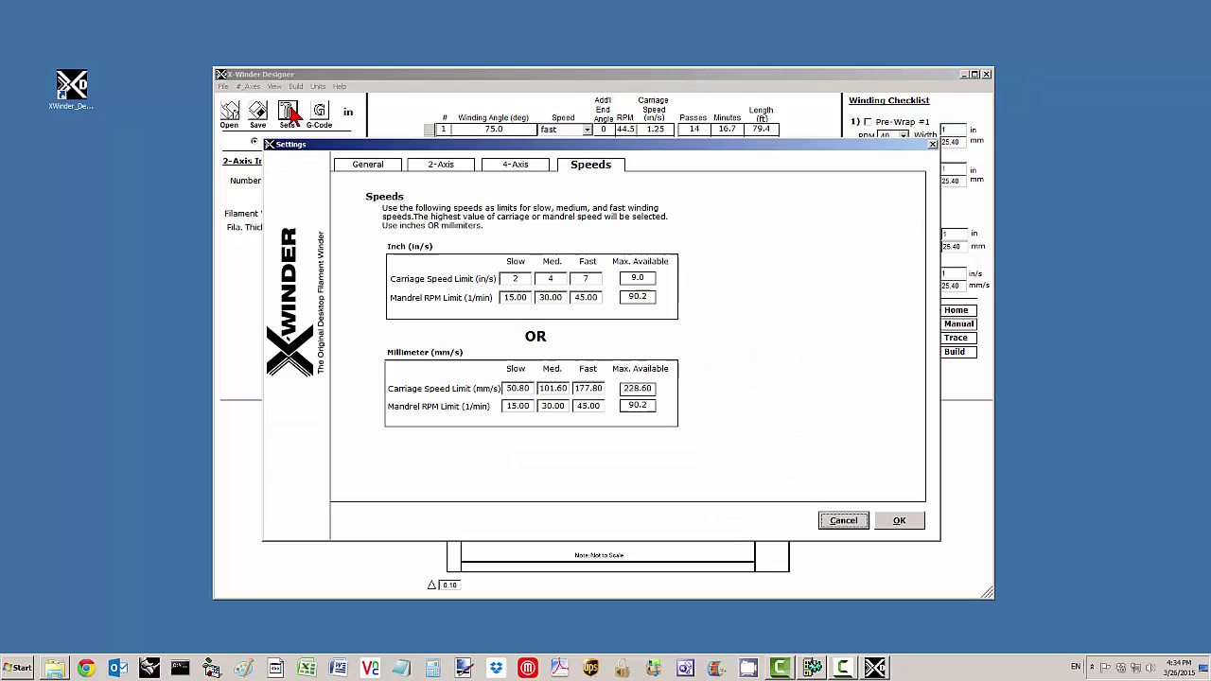
pyautogui.click(383, 169)
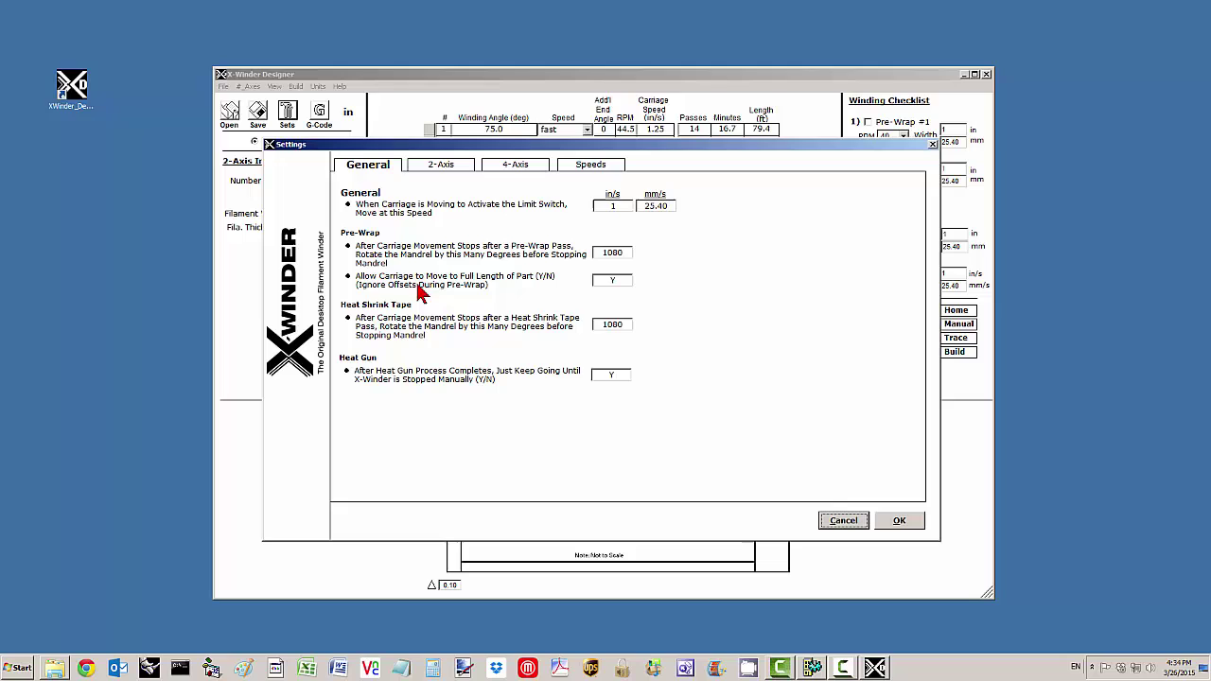
pyautogui.click(443, 170)
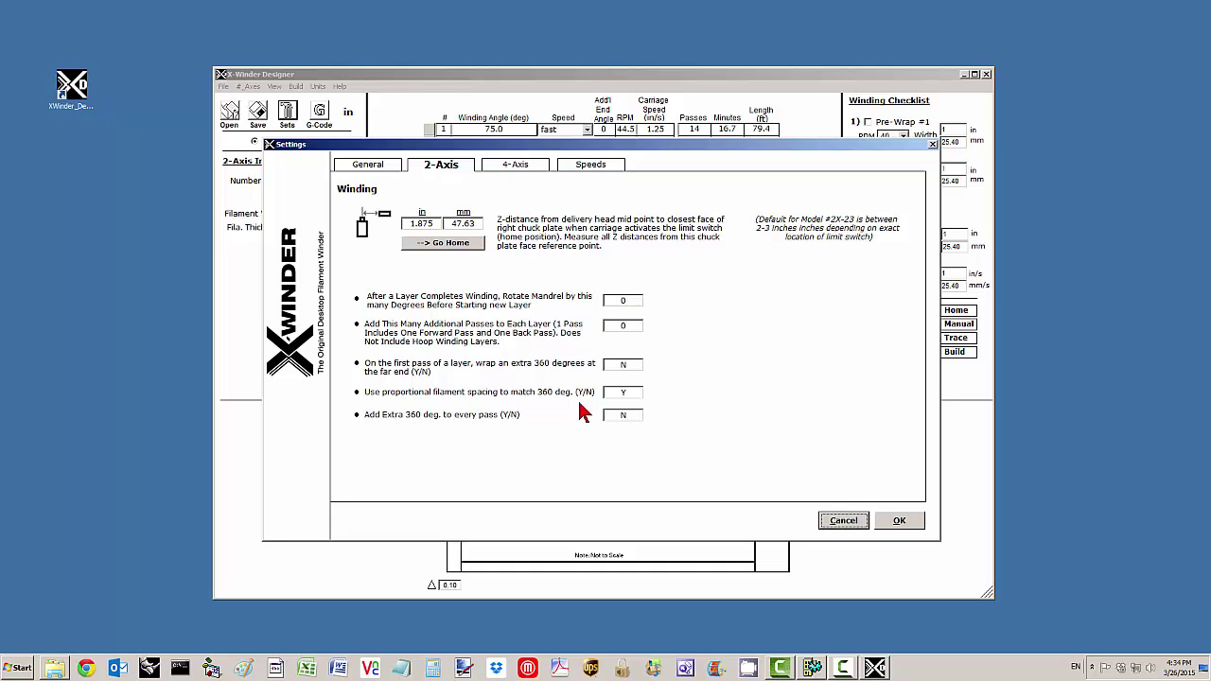
pyautogui.click(516, 167)
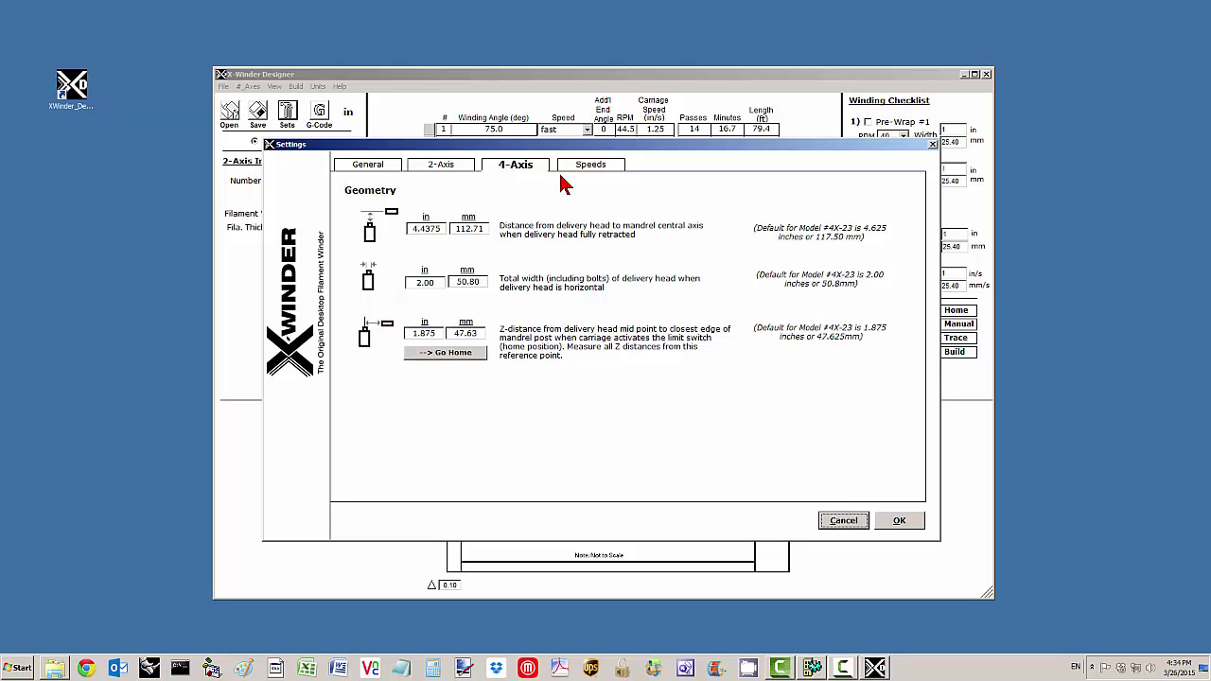
pyautogui.click(591, 168)
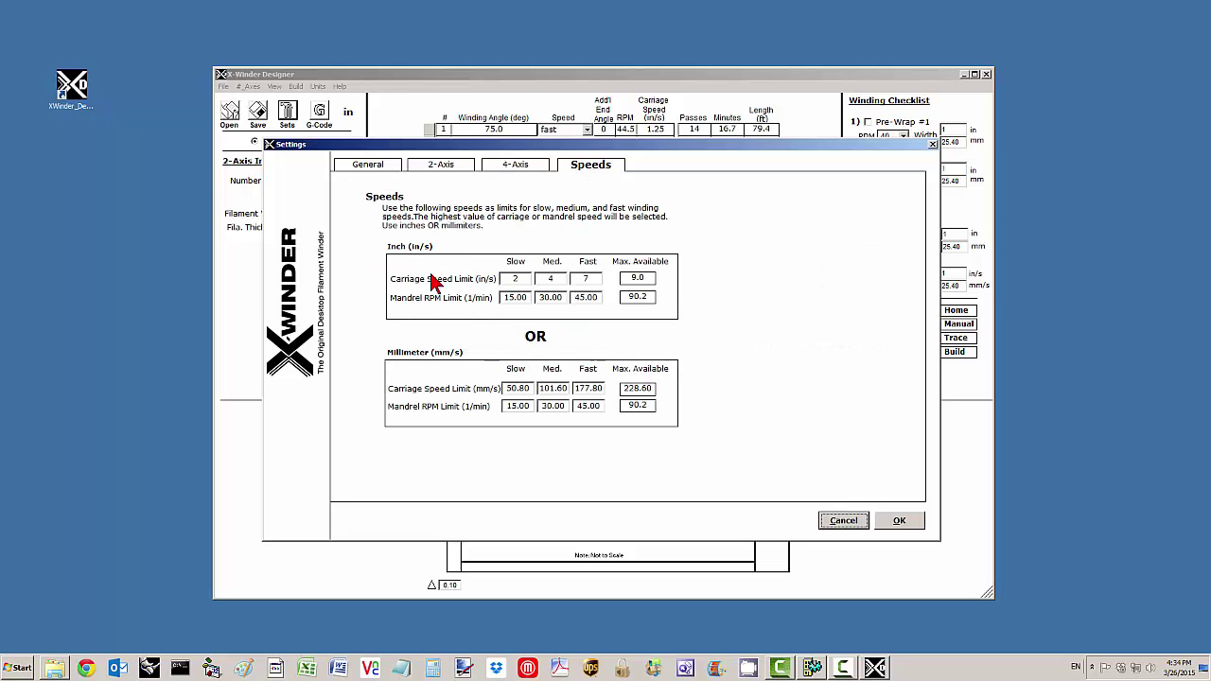
pyautogui.click(899, 522)
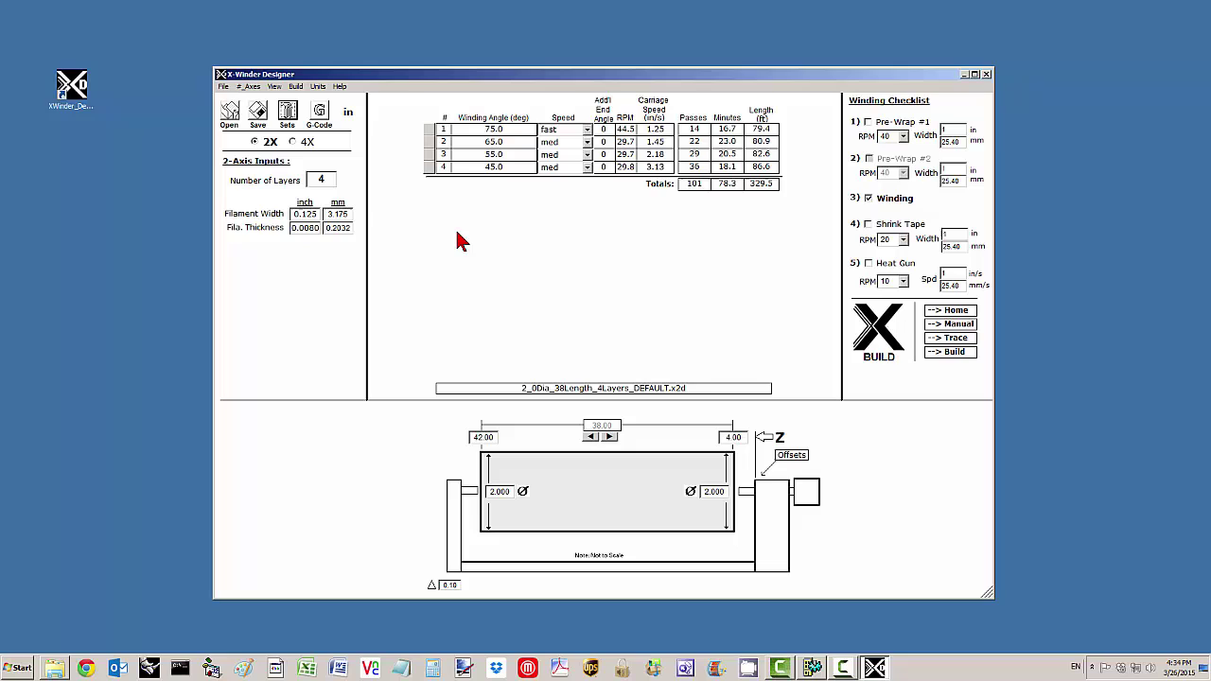
# - Launch the build of the 4-layer winding design in X-Winder Executor and close the Executor
pyautogui.doubleClick(319, 178)
pyautogui.click(871, 329)
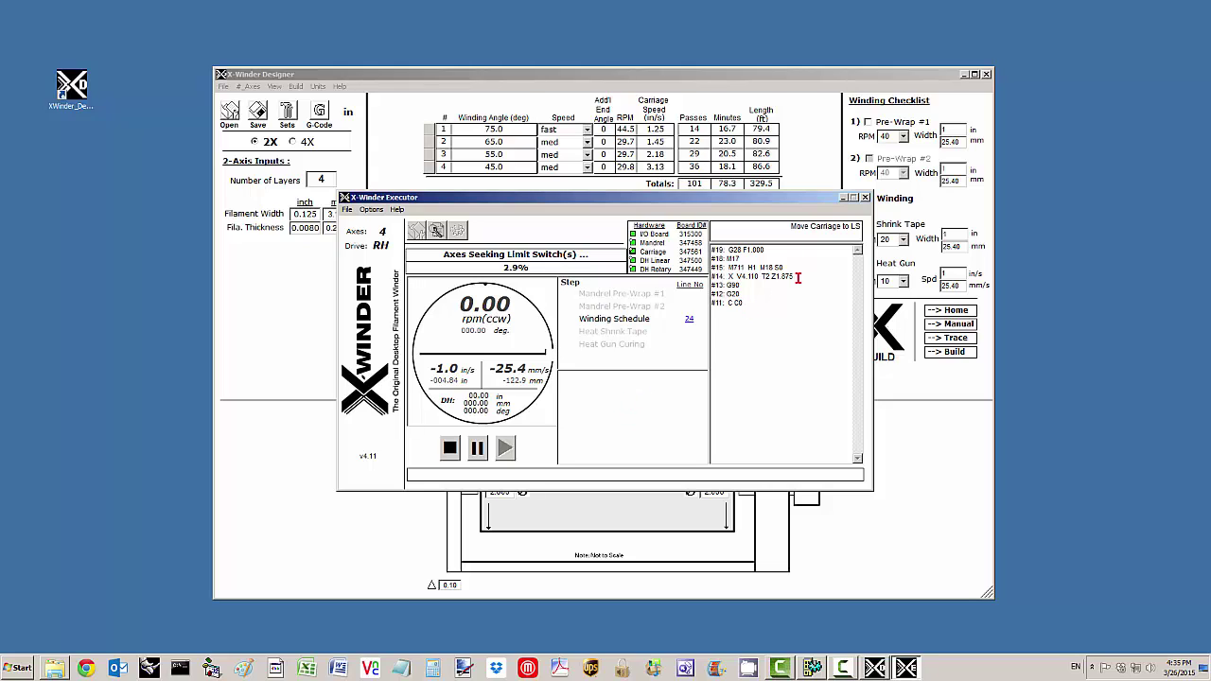
pyautogui.click(865, 197)
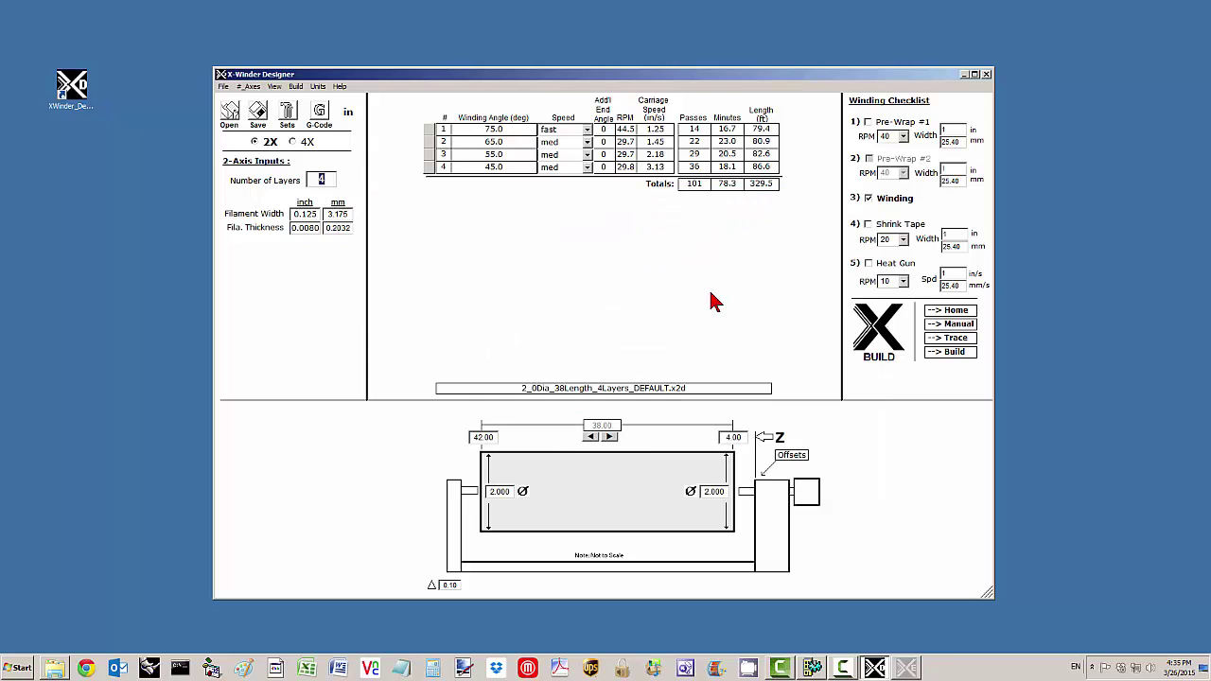